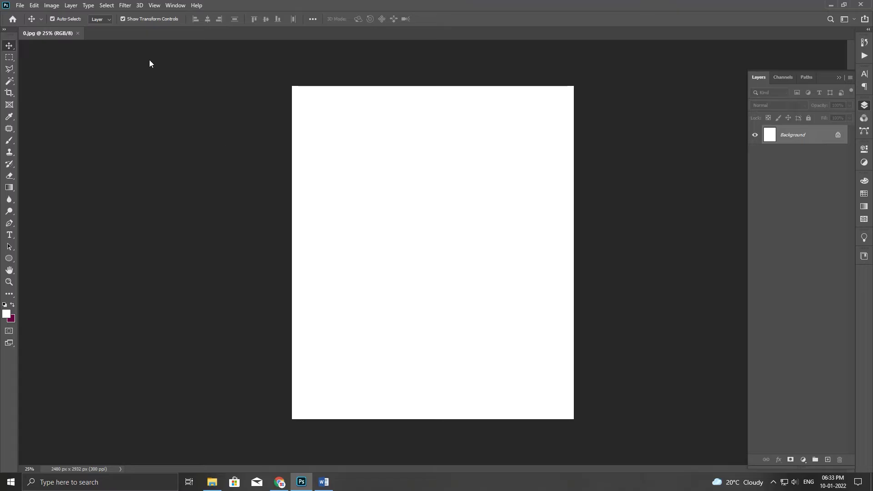
# - Open 1.jpg, cut its entire cloud image, and close it without saving
pyautogui.hotkey('ctrl', 'o')
pyautogui.doubleClick(160, 85)
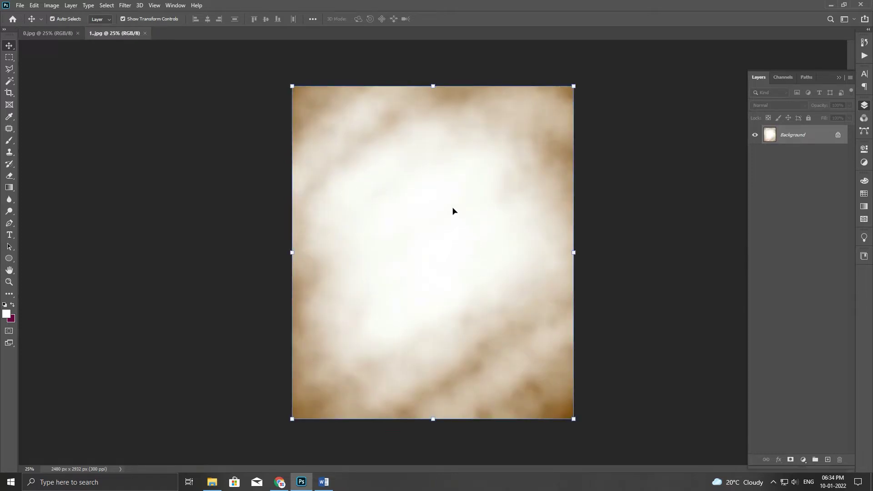
pyautogui.hotkey('ctrl', 'BackSpace')
pyautogui.hotkey('ctrl', 'w')
pyautogui.click(431, 177)
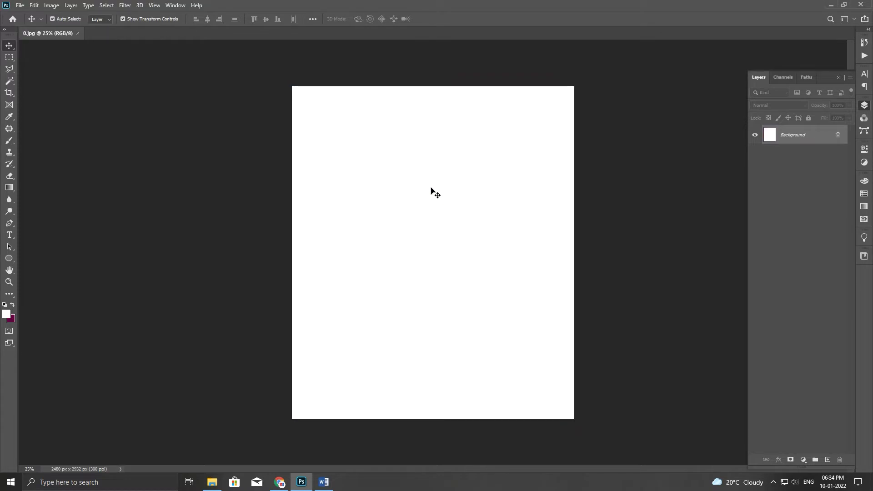
# - Paste the brown cloud texture into the banner as Layer 1
pyautogui.hotkey('ctrl', 'v')
pyautogui.scroll(-2, 459, 244)
pyautogui.scroll(2, 462, 245)
pyautogui.scroll(-1, 461, 241)
pyautogui.click(20, 6)
pyautogui.click(28, 24)
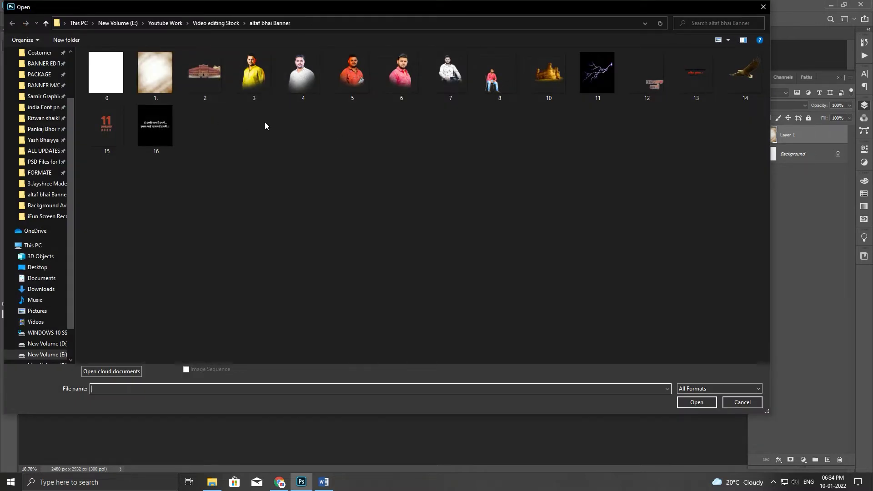
# - Open portraits 3.png through 8.png together, with the yellow-shirt 3.png in front
pyautogui.moveTo(258, 106); pyautogui.dragTo(498, 63)
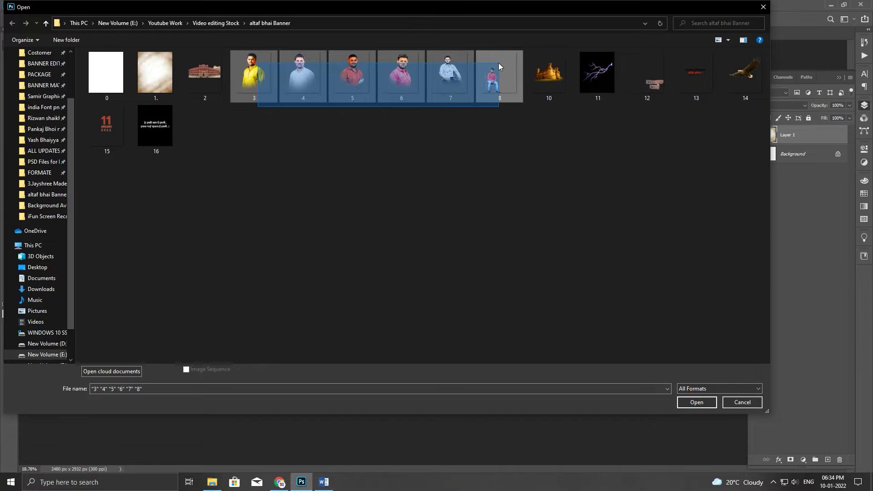
pyautogui.click(696, 403)
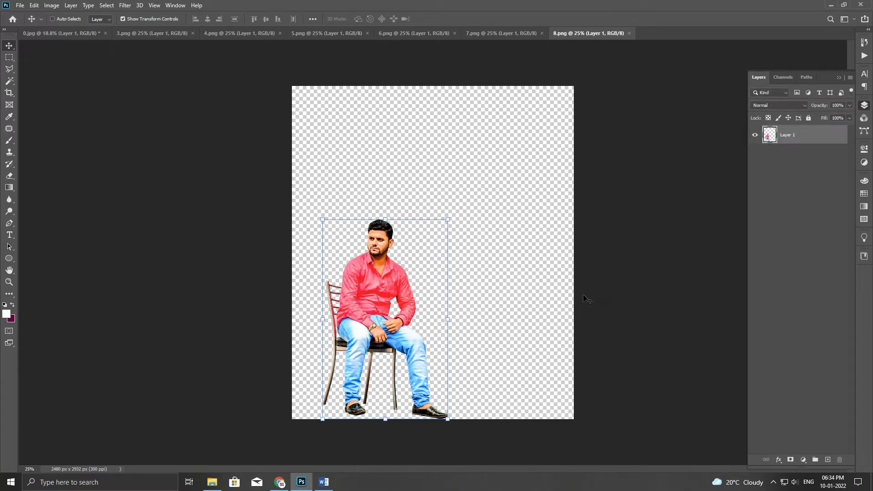
pyautogui.click(218, 35)
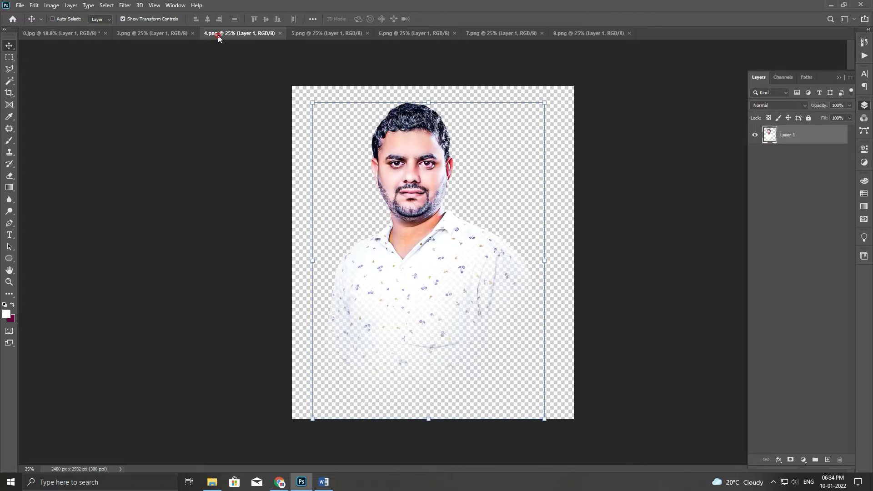
pyautogui.click(176, 34)
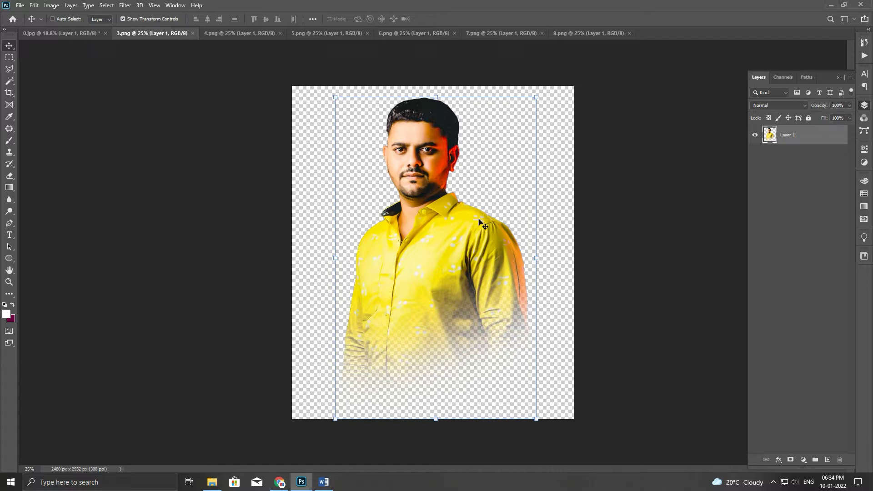
pyautogui.hotkey('ctrl', 'a')
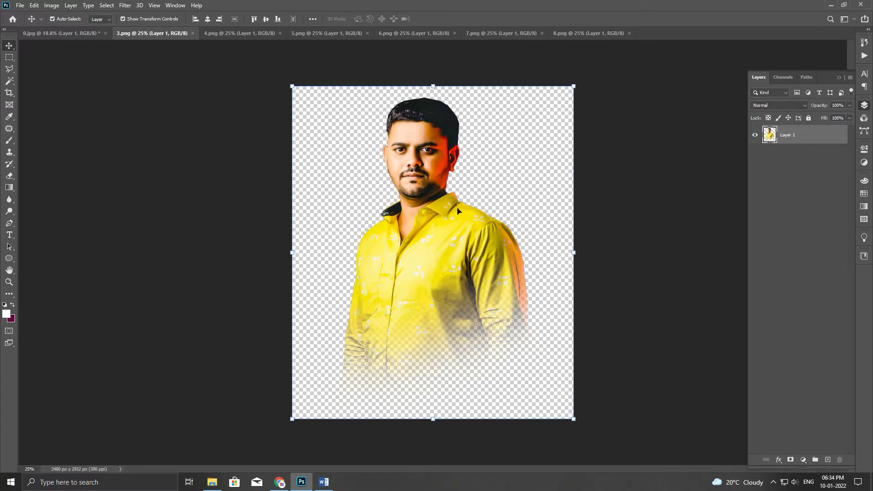
# - Move the yellow-shirt man from 3.png into the banner, scaled down at top-left
pyautogui.hotkey('ctrl', 'x')
pyautogui.hotkey('ctrl', 'w')
pyautogui.press('n')
pyautogui.hotkey('ctrl', 'shift', 'Tab')
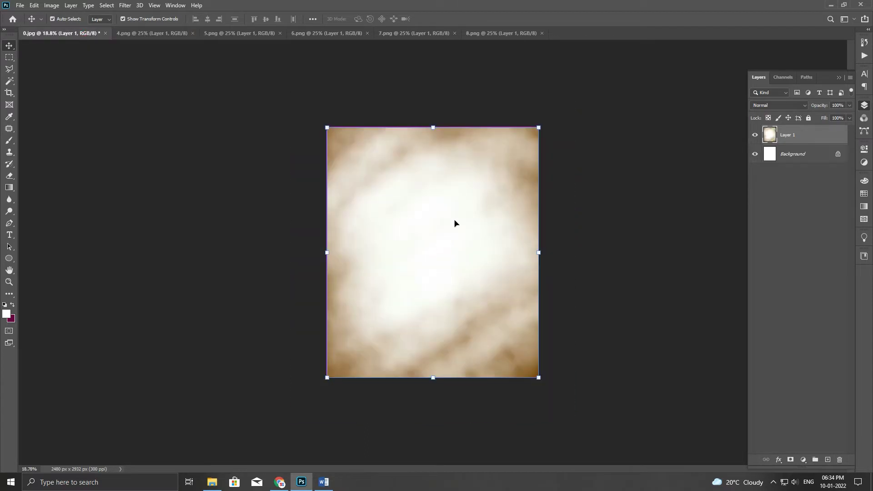
pyautogui.hotkey('ctrl', 'v')
pyautogui.hotkey('ctrl', 't')
pyautogui.moveTo(507, 131); pyautogui.dragTo(469, 182)
pyautogui.moveTo(437, 237); pyautogui.dragTo(370, 180)
pyautogui.press('Return')
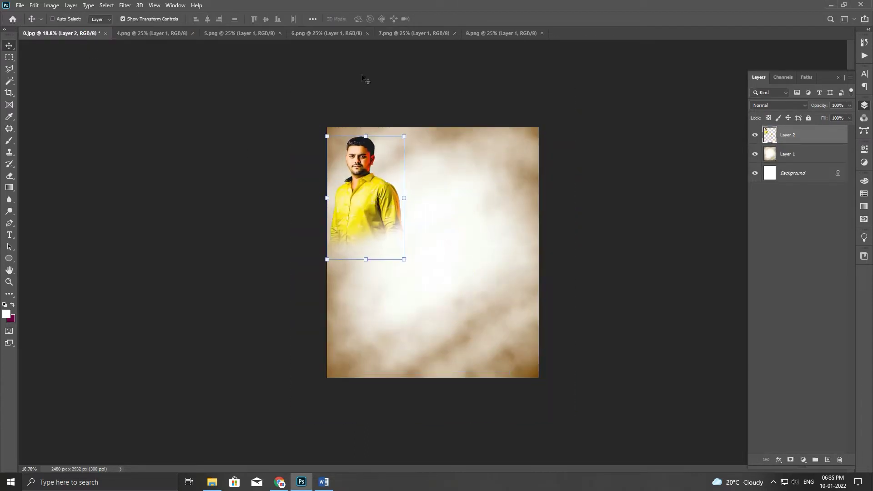
# - Add the white-shirt man, shrunk and placed beside the yellow-shirt man
pyautogui.click(228, 35)
pyautogui.hotkey('ctrl', 'a')
pyautogui.hotkey('ctrl', 'x')
pyautogui.click(61, 33)
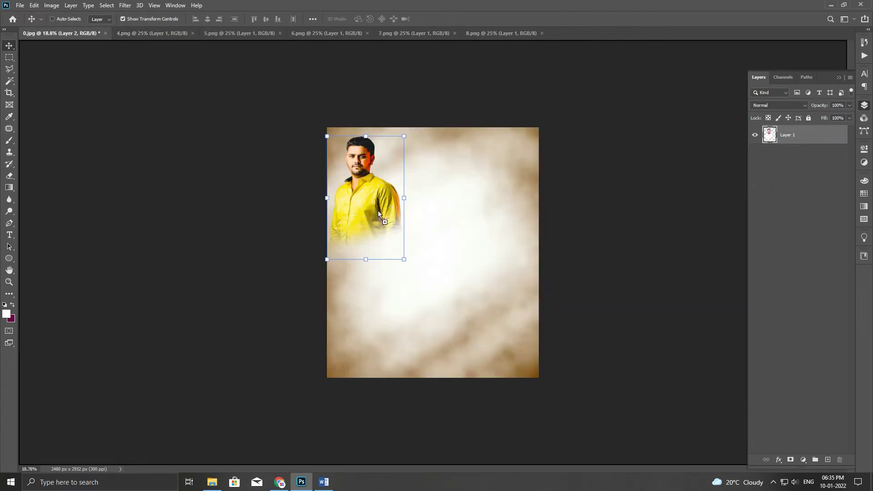
pyautogui.hotkey('ctrl', 'v')
pyautogui.hotkey('ctrl', 't')
pyautogui.moveTo(498, 153); pyautogui.dragTo(453, 157)
pyautogui.press('Return')
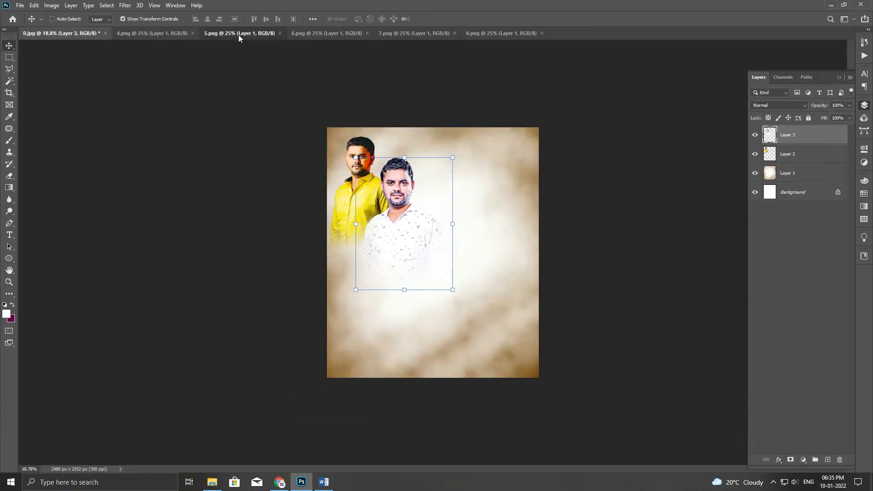
# - Add the orange-shirt man, shrunk onto the banner's right side
pyautogui.click(238, 34)
pyautogui.click(91, 34)
pyautogui.hotkey('ctrl', 'v')
pyautogui.hotkey('ctrl', 't')
pyautogui.moveTo(567, 72); pyautogui.dragTo(537, 172)
pyautogui.press('Return')
# - Add the seated white-shirt man, moved up to the centre
pyautogui.click(411, 33)
pyautogui.click(86, 34)
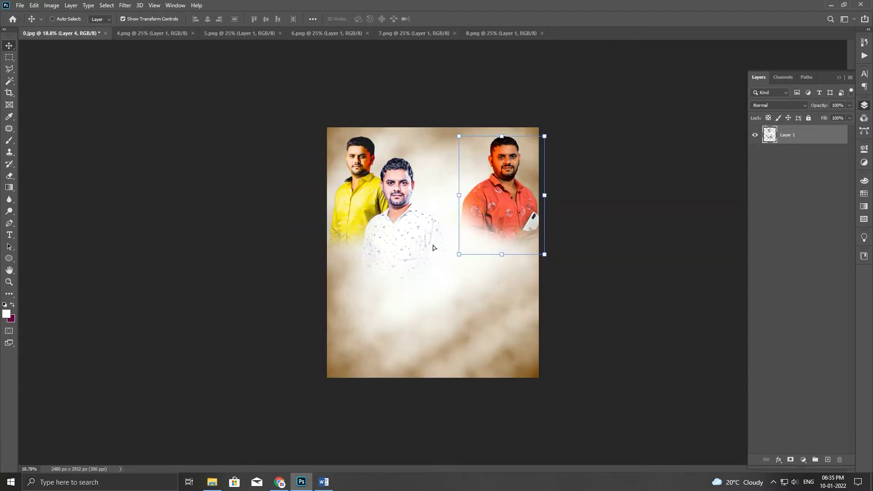
pyautogui.hotkey('ctrl', 'v')
pyautogui.hotkey('ctrl', 't')
pyautogui.moveTo(430, 251); pyautogui.dragTo(461, 197)
pyautogui.press('Return')
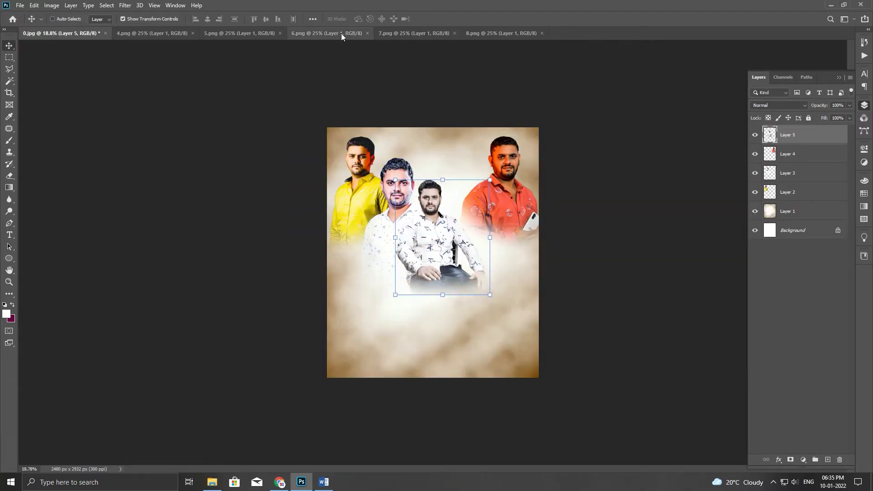
# - Place the pink-shirt man centre-right and close the leftover portrait documents
pyautogui.click(341, 33)
pyautogui.click(62, 34)
pyautogui.hotkey('ctrl', 'v')
pyautogui.moveTo(400, 369)
pyautogui.mouseDown()
pyautogui.moveTo(474, 233)
pyautogui.moveTo(448, 237)
pyautogui.mouseUp()
pyautogui.click(542, 33)
pyautogui.click(455, 33)
pyautogui.click(367, 33)
pyautogui.click(280, 34)
pyautogui.click(193, 33)
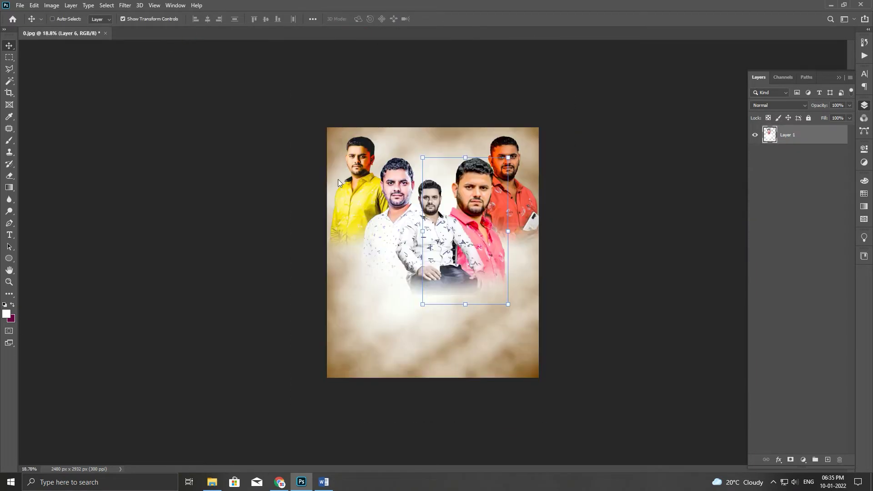
pyautogui.moveTo(479, 212)
pyautogui.mouseDown()
pyautogui.moveTo(474, 206)
pyautogui.moveTo(481, 212)
pyautogui.mouseUp()
# - Enlarge the yellow-shirt man's layer with Free Transform
pyautogui.rightClick(392, 171)
pyautogui.click(394, 182)
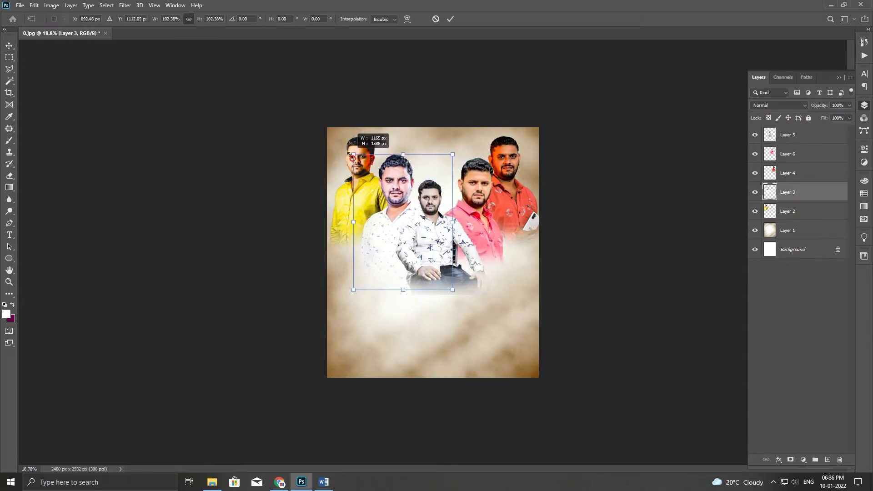
pyautogui.hotkey('ctrl', 't')
pyautogui.moveTo(326, 259); pyautogui.dragTo(312, 280)
pyautogui.press('Return')
# - Enlarge the orange-shirt man's layer with Free Transform
pyautogui.rightClick(398, 182)
pyautogui.click(411, 182)
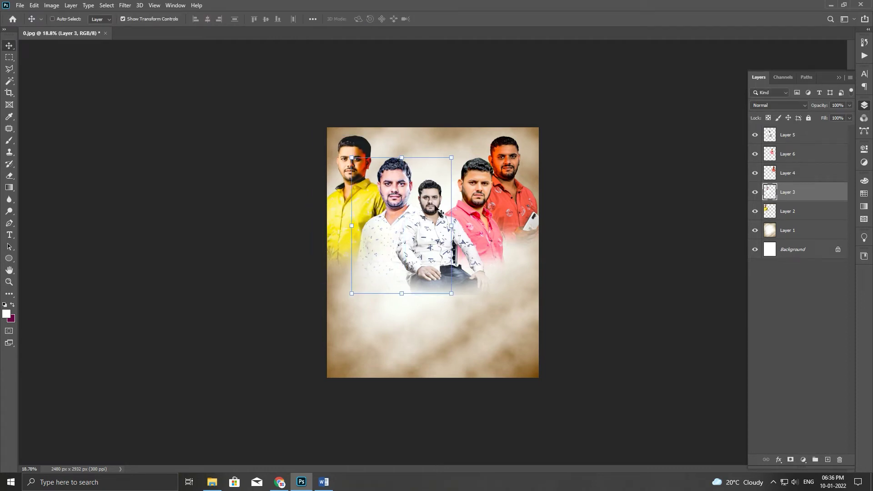
pyautogui.keyDown('ctrl'); pyautogui.click(475, 191); pyautogui.keyUp('ctrl')
pyautogui.keyDown('ctrl'); pyautogui.click(507, 159); pyautogui.keyUp('ctrl')
pyautogui.hotkey('ctrl', 't')
pyautogui.moveTo(545, 256); pyautogui.dragTo(553, 263)
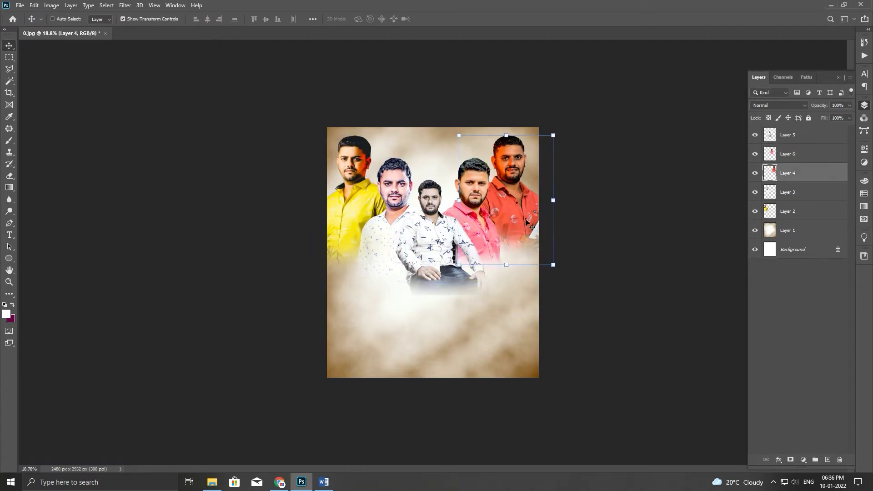
pyautogui.scroll(1, 540, 209)
pyautogui.press('Return')
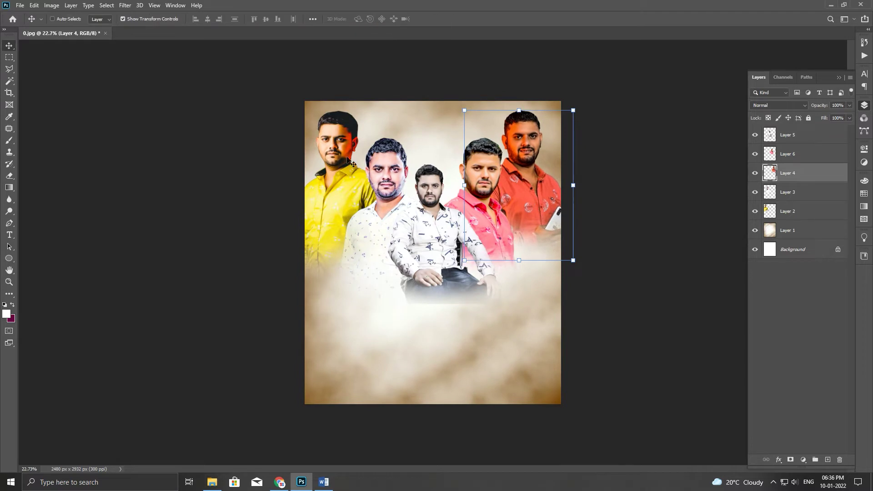
# - Bring the seated man in red from 8.png into the banner's lower left as Layer 7
pyautogui.keyDown('ctrl'); pyautogui.click(332, 205); pyautogui.keyUp('ctrl')
pyautogui.keyDown('ctrl'); pyautogui.click(387, 195); pyautogui.keyUp('ctrl')
pyautogui.keyDown('ctrl'); pyautogui.click(482, 200); pyautogui.keyUp('ctrl')
pyautogui.keyDown('ctrl'); pyautogui.click(434, 194); pyautogui.keyUp('ctrl')
pyautogui.click(20, 5)
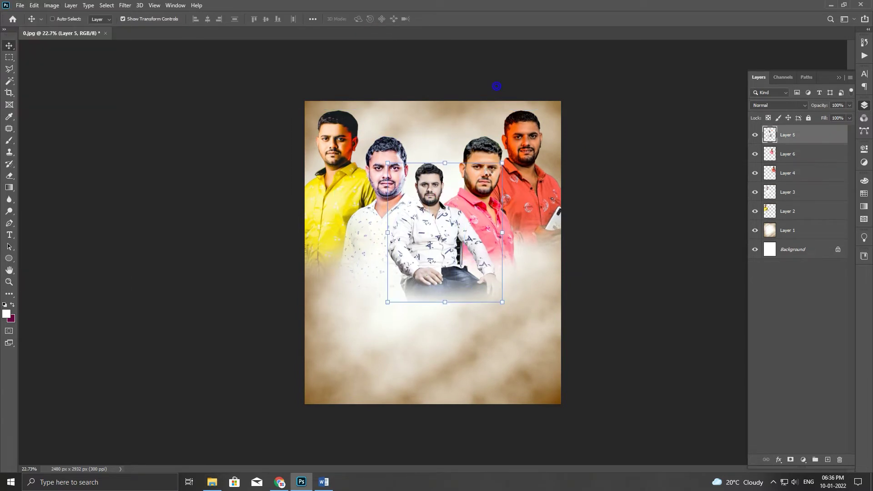
pyautogui.moveTo(267, 164)
pyautogui.mouseDown()
pyautogui.moveTo(126, 59)
pyautogui.moveTo(385, 309)
pyautogui.mouseUp()
pyautogui.moveTo(381, 270); pyautogui.dragTo(373, 273)
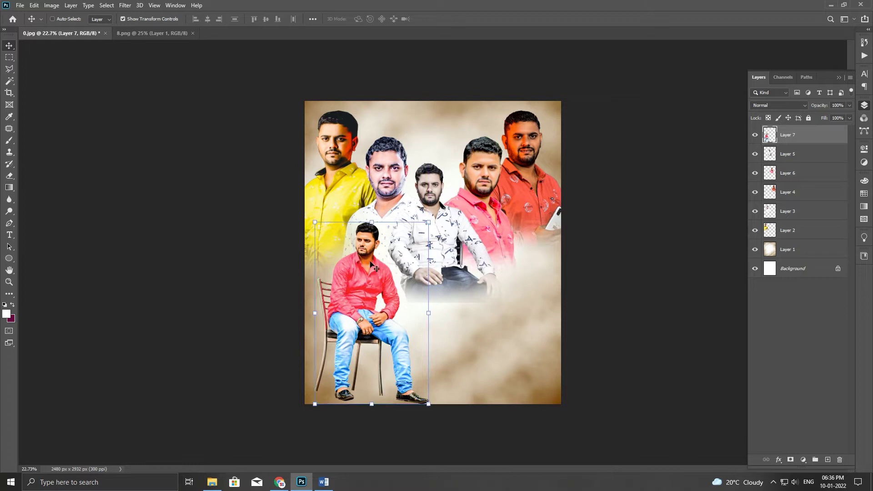
pyautogui.moveTo(374, 231); pyautogui.dragTo(374, 229)
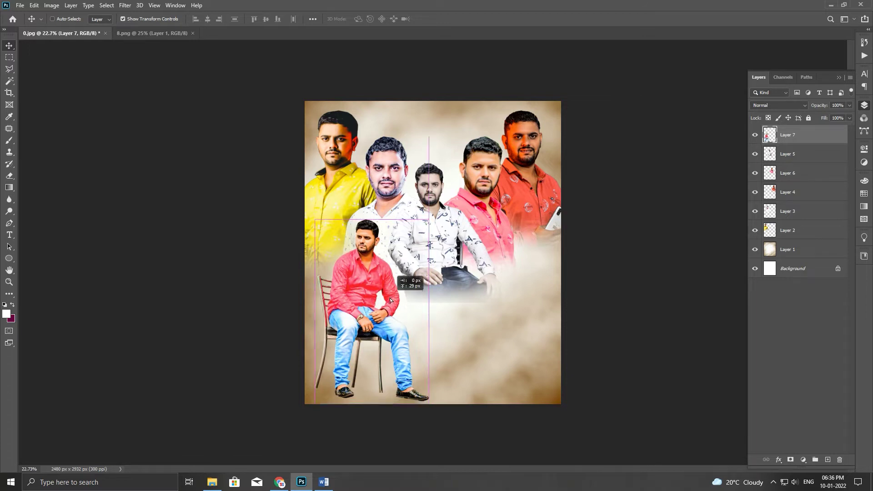
pyautogui.click(154, 32)
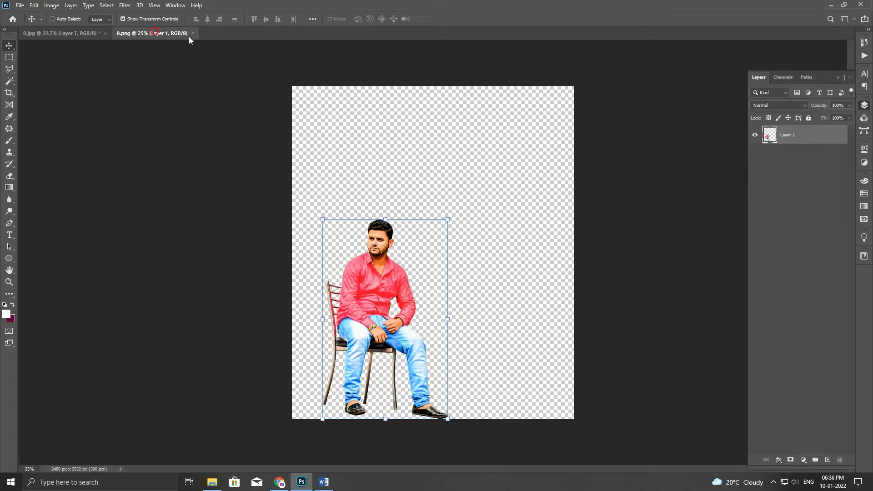
# - Close 8.png and lasso-select the stone floor in the staircase photo
pyautogui.click(192, 33)
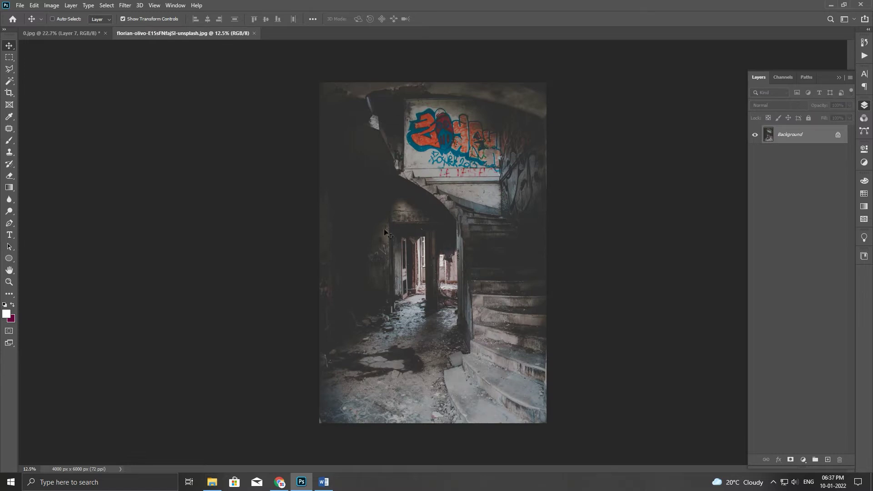
pyautogui.press('l')
pyautogui.click(305, 288)
pyautogui.click(455, 314)
pyautogui.click(530, 403)
pyautogui.click(539, 449)
pyautogui.click(268, 437)
pyautogui.click(298, 299)
pyautogui.doubleClick(329, 299)
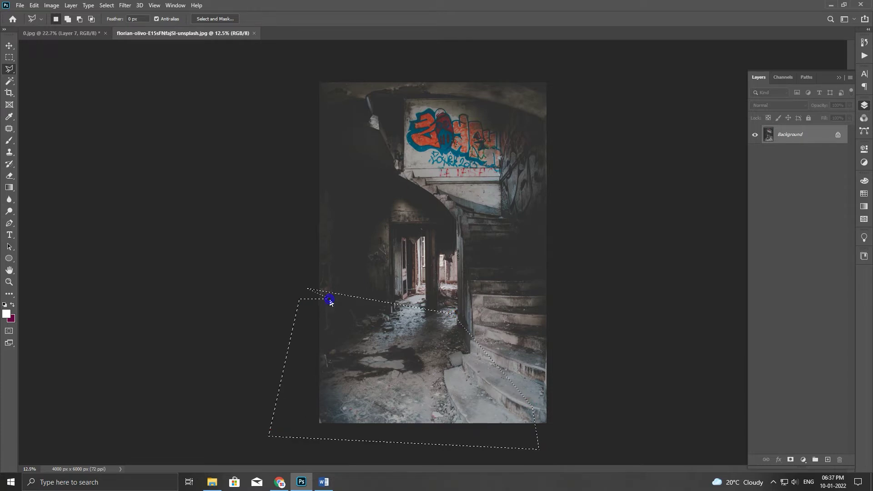
# - Cut the floor into the banner's lower left and place it behind the seated man
pyautogui.click(9, 46)
pyautogui.hotkey('ctrl', 'BackSpace')
pyautogui.hotkey('ctrl', 'd')
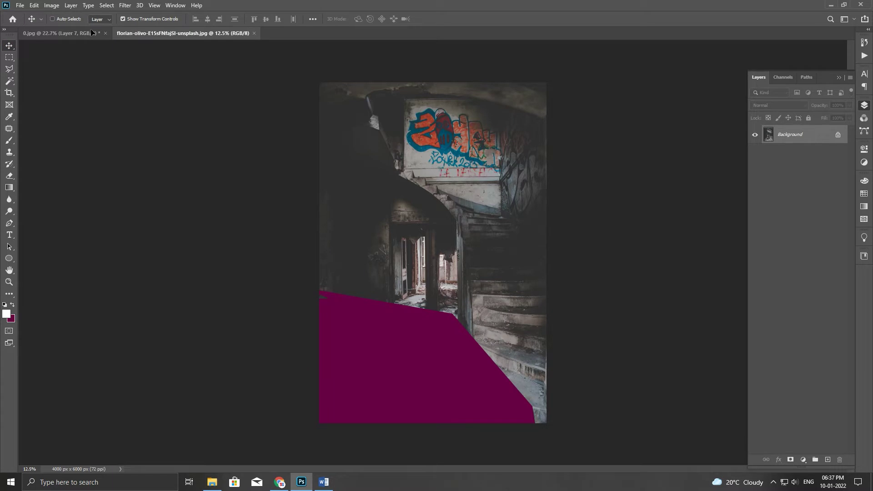
pyautogui.moveTo(113, 86); pyautogui.dragTo(360, 341)
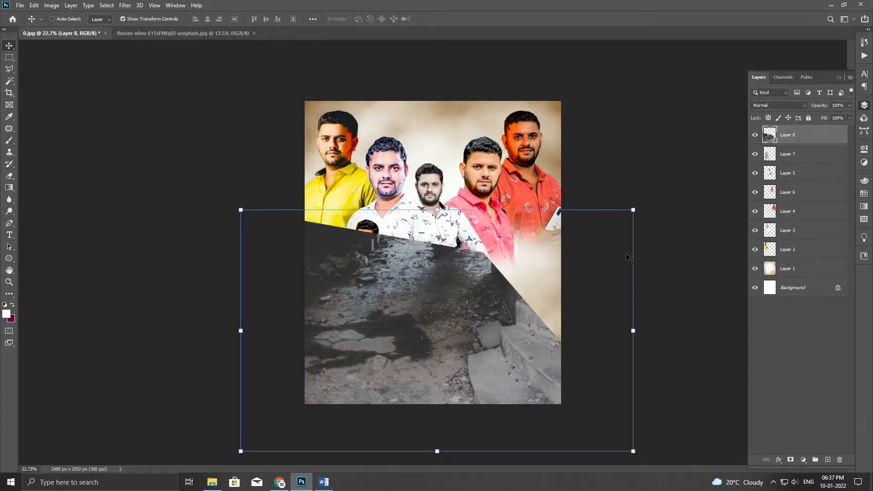
pyautogui.moveTo(634, 210); pyautogui.dragTo(453, 321)
pyautogui.moveTo(422, 370); pyautogui.dragTo(475, 359)
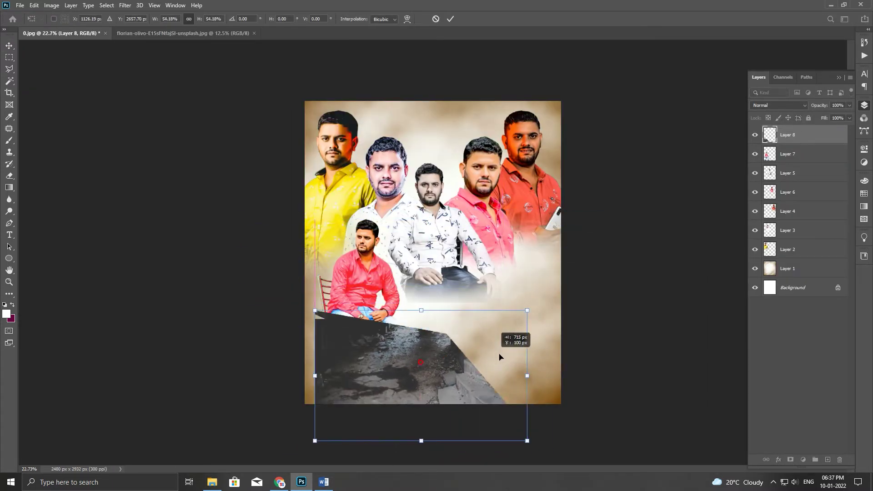
pyautogui.press('Return')
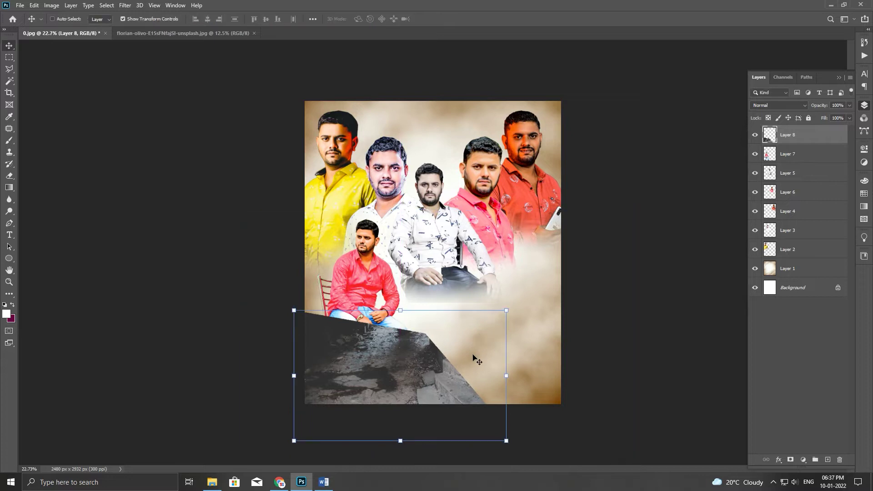
pyautogui.hotkey('ctrl', '[')
# - Squash the floor layer from the top so it fits under the chair
pyautogui.moveTo(401, 310)
pyautogui.mouseDown()
pyautogui.moveTo(400, 335)
pyautogui.moveTo(400, 327)
pyautogui.mouseUp()
pyautogui.moveTo(422, 372)
pyautogui.mouseDown()
pyautogui.moveTo(432, 371)
pyautogui.moveTo(442, 393)
pyautogui.mouseUp()
pyautogui.press('Return')
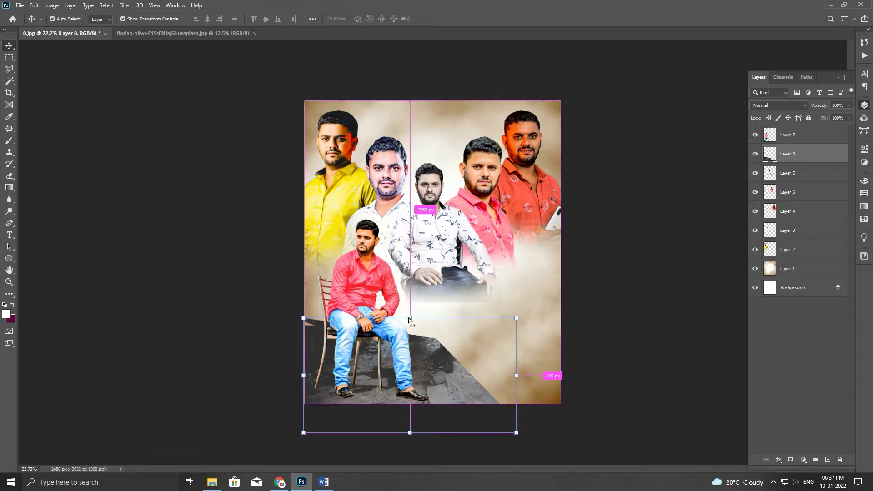
pyautogui.moveTo(410, 318); pyautogui.dragTo(411, 331)
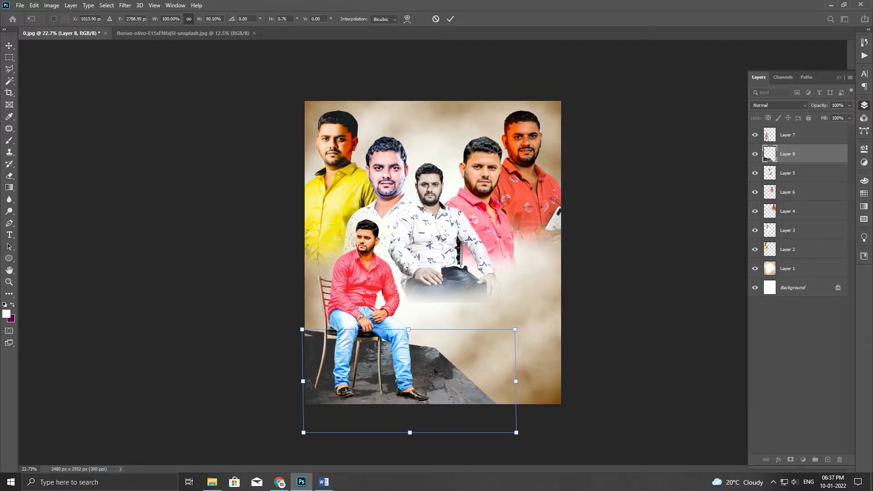
pyautogui.press('Return')
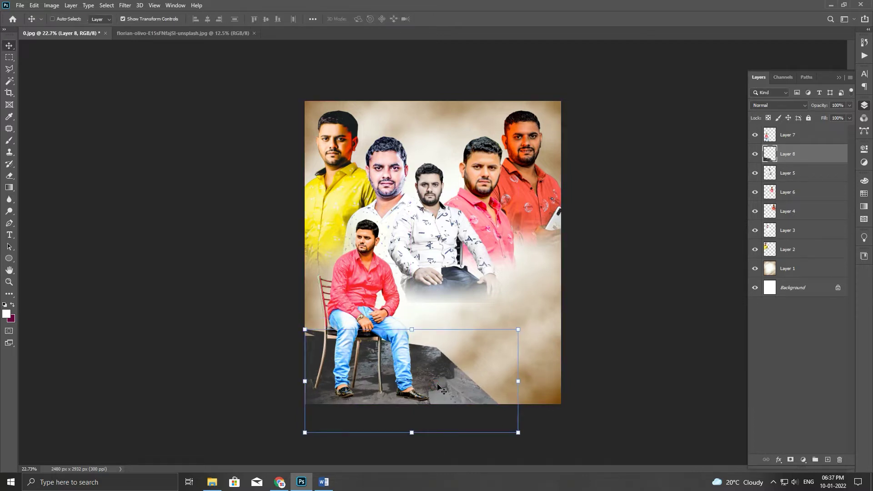
# - Erase the floor's right side so it fades into the smoke
pyautogui.press('e')
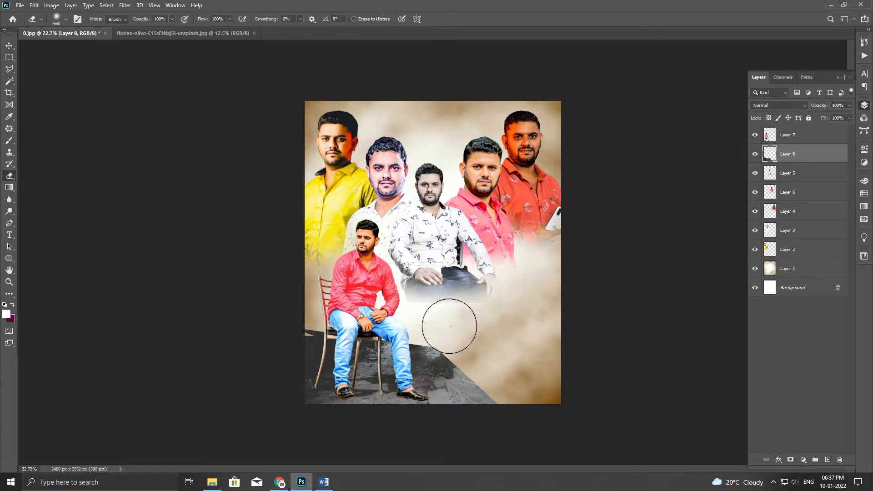
pyautogui.click(450, 326)
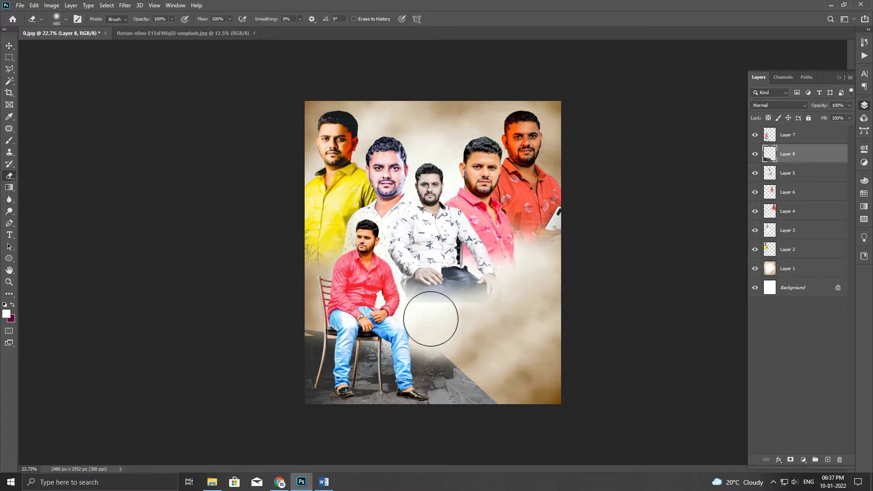
pyautogui.moveTo(448, 335)
pyautogui.mouseDown()
pyautogui.moveTo(500, 391)
pyautogui.moveTo(462, 384)
pyautogui.moveTo(468, 413)
pyautogui.moveTo(433, 437)
pyautogui.mouseUp()
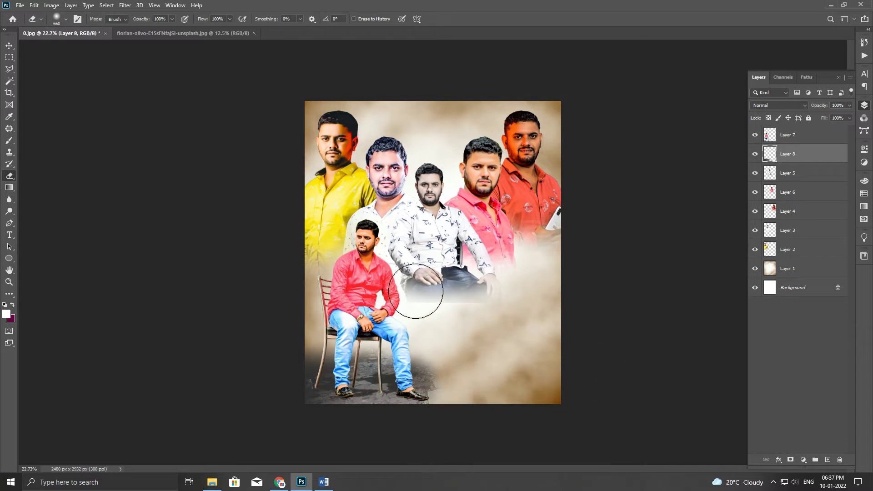
# - Set the floor layer to Overlay blend mode and bring up the stairway photo
pyautogui.click(779, 105)
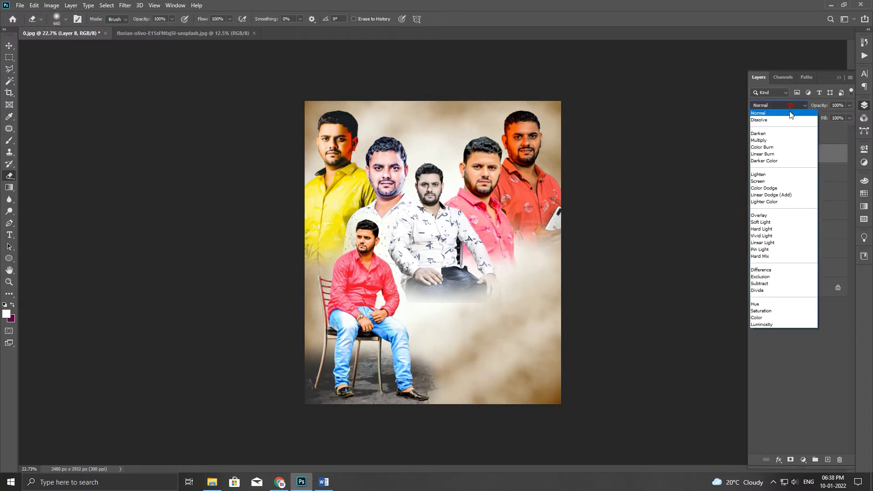
pyautogui.click(769, 216)
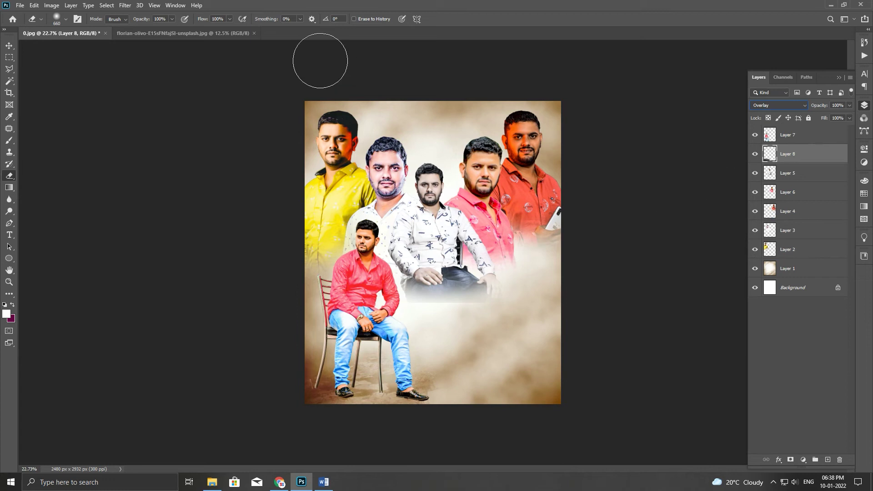
pyautogui.click(9, 46)
pyautogui.moveTo(410, 378); pyautogui.dragTo(448, 268)
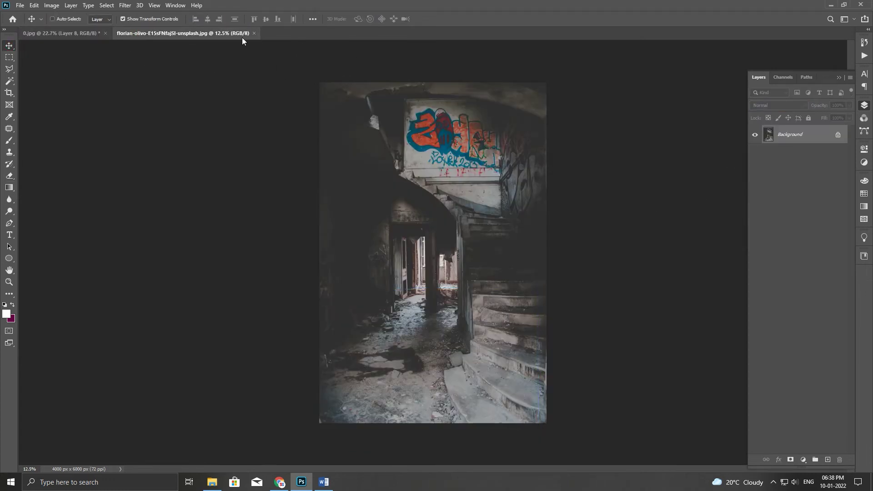
# - Close the stairway photo, open 10.png, and drag the castle into the banner
pyautogui.click(253, 34)
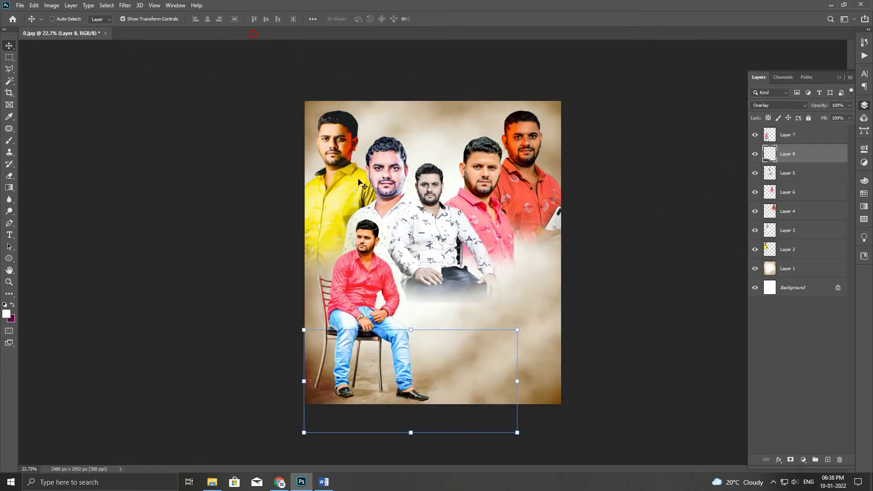
pyautogui.keyDown('ctrl'); pyautogui.click(374, 266); pyautogui.keyUp('ctrl')
pyautogui.click(18, 5)
pyautogui.click(27, 23)
pyautogui.doubleClick(546, 71)
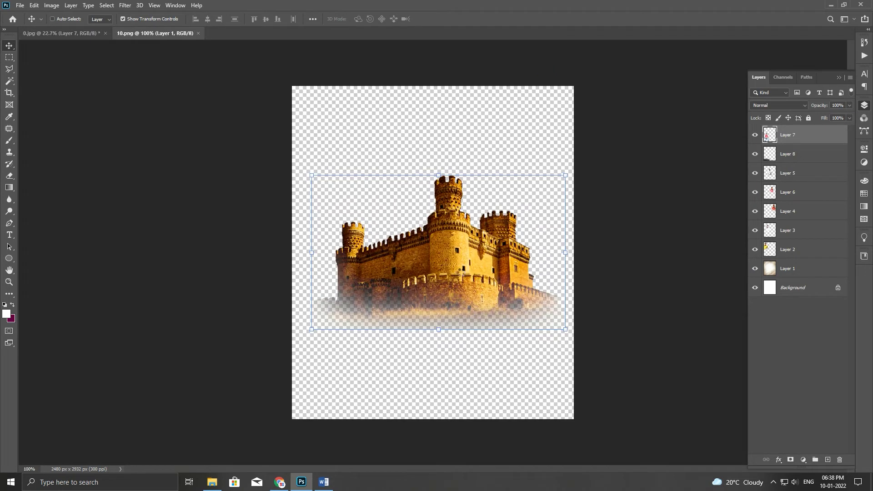
pyautogui.moveTo(460, 272)
pyautogui.mouseDown()
pyautogui.moveTo(93, 32)
pyautogui.moveTo(512, 272)
pyautogui.mouseUp()
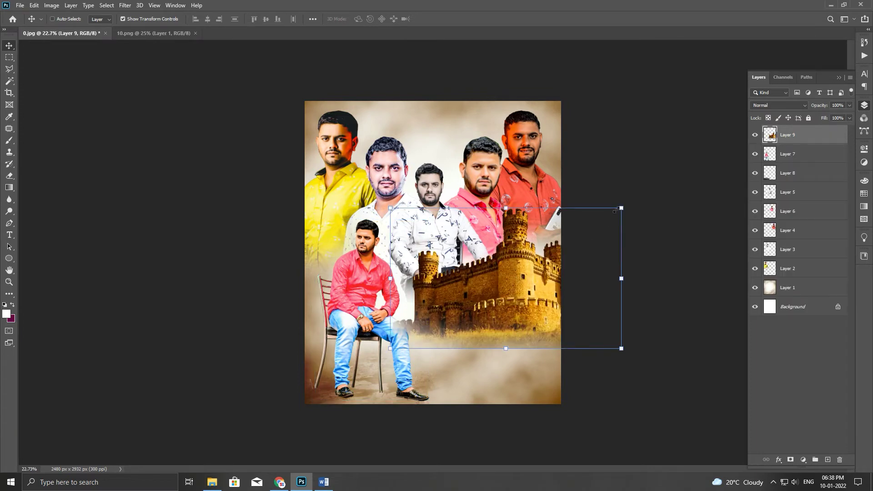
# - Scale the castle to about two-thirds, place it mid-right, and close 10.png
pyautogui.moveTo(621, 208); pyautogui.dragTo(582, 232)
pyautogui.moveTo(508, 283)
pyautogui.mouseDown()
pyautogui.moveTo(511, 266)
pyautogui.moveTo(498, 269)
pyautogui.mouseUp()
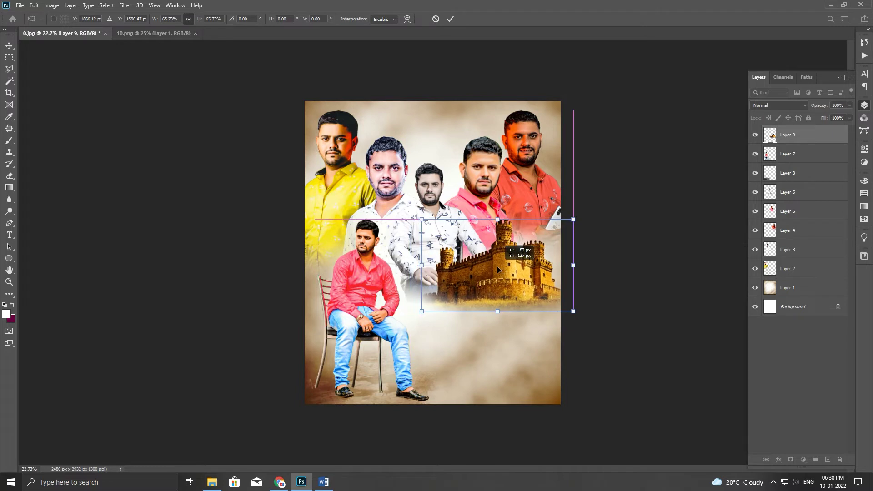
pyautogui.press('Return')
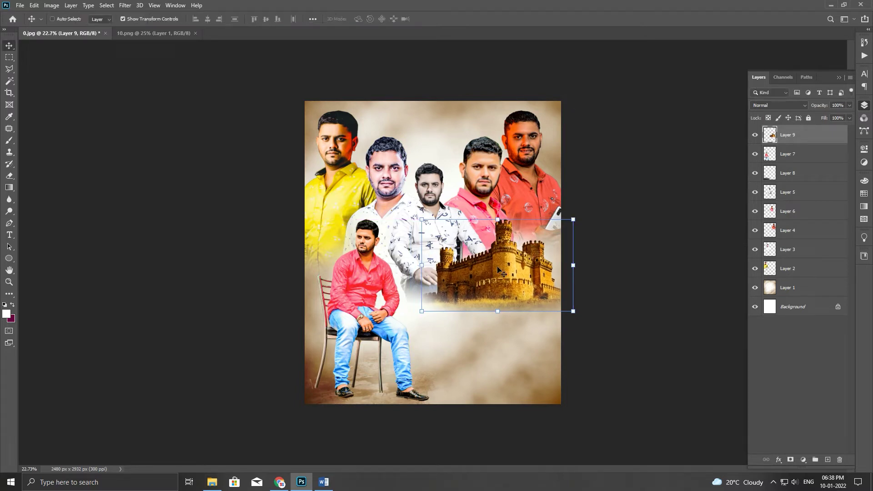
pyautogui.moveTo(499, 270); pyautogui.dragTo(521, 271)
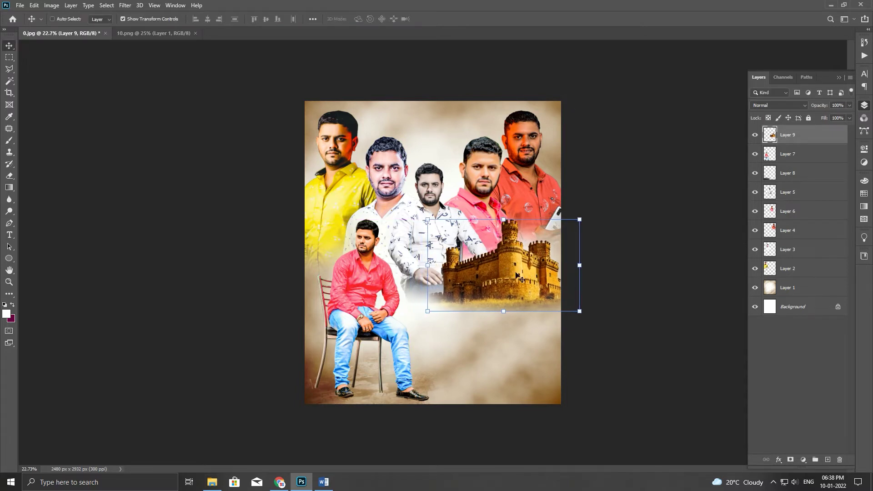
pyautogui.moveTo(580, 220); pyautogui.dragTo(581, 218)
pyautogui.click(163, 34)
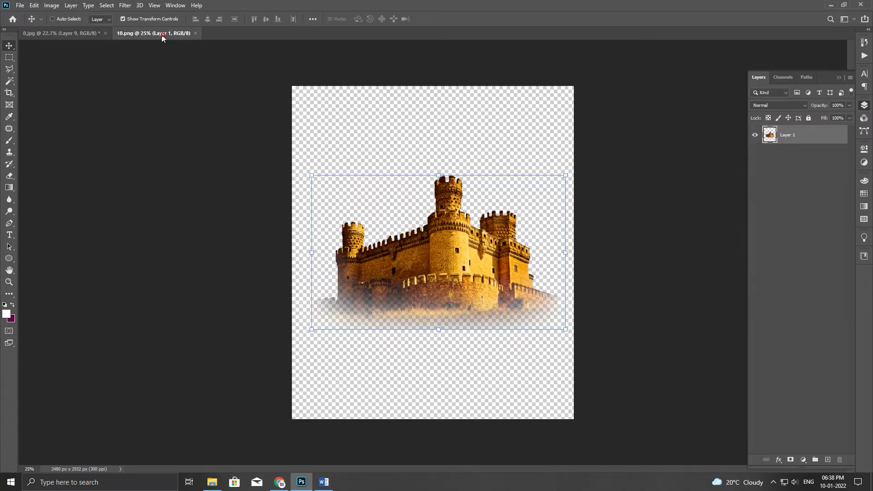
pyautogui.click(196, 33)
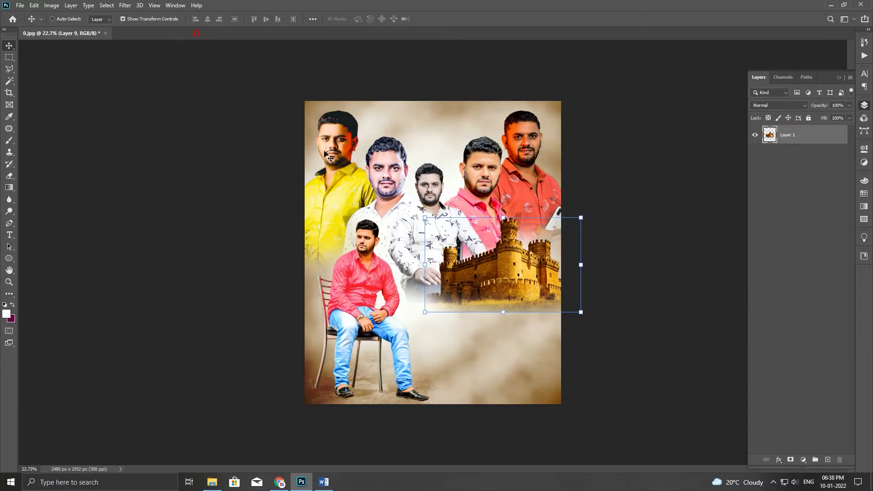
pyautogui.hotkey('ctrl', 'o')
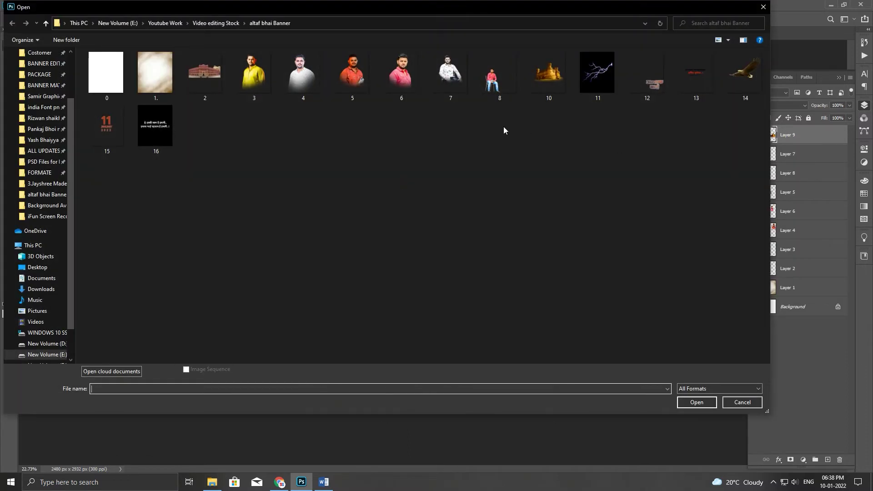
# - Place the 2.png palace across the banner top above Layer 1, stretched taller
pyautogui.doubleClick(206, 73)
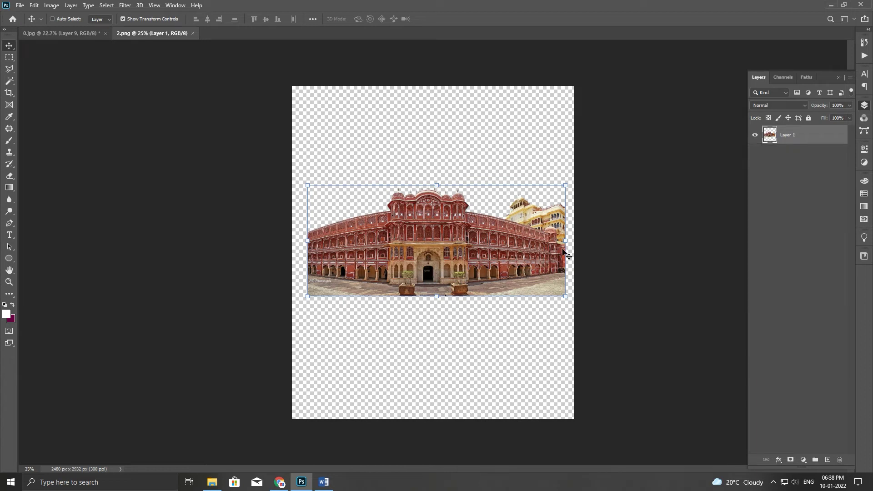
pyautogui.moveTo(463, 264)
pyautogui.mouseDown()
pyautogui.moveTo(127, 34)
pyautogui.moveTo(421, 160)
pyautogui.mouseUp()
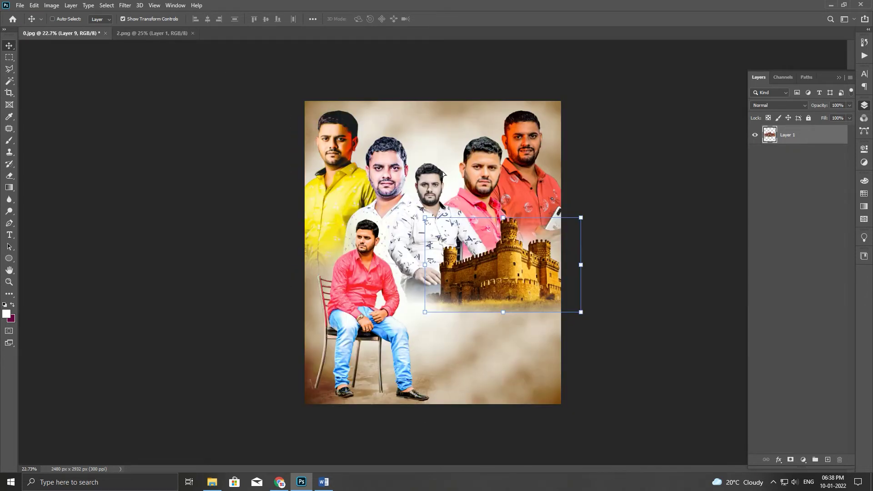
pyautogui.moveTo(127, 33); pyautogui.dragTo(460, 169)
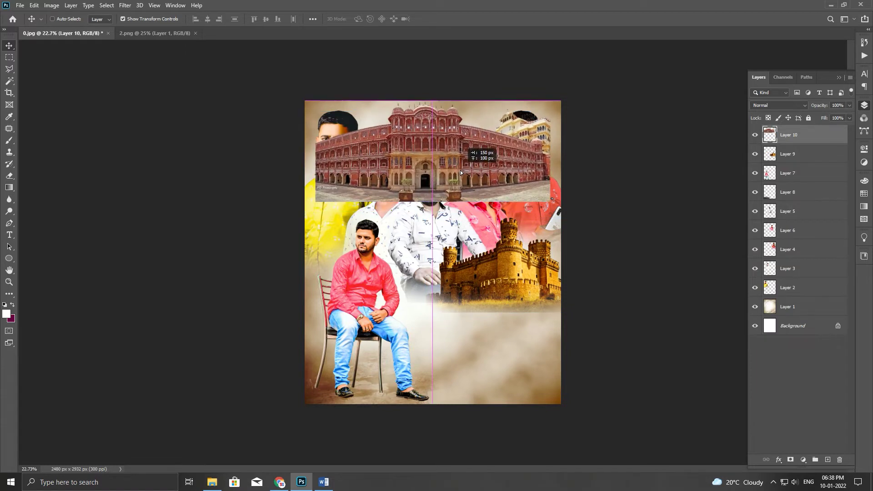
pyautogui.moveTo(818, 142); pyautogui.dragTo(785, 278)
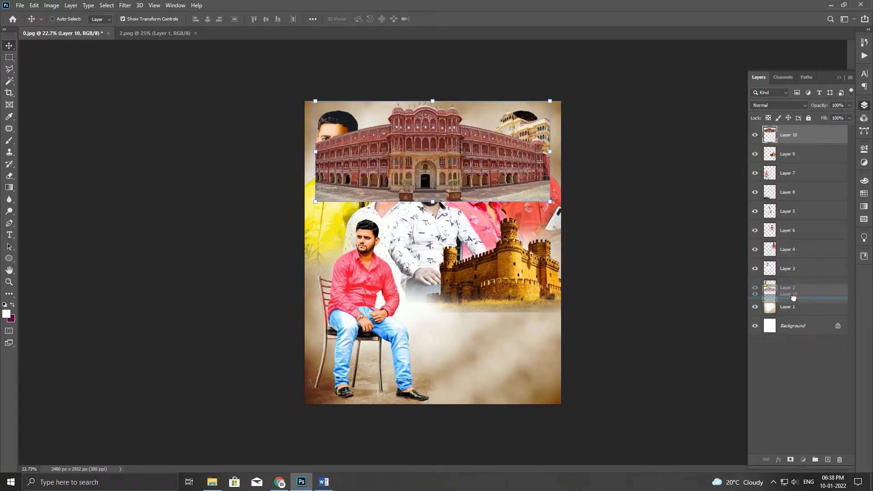
pyautogui.moveTo(438, 205); pyautogui.dragTo(439, 222)
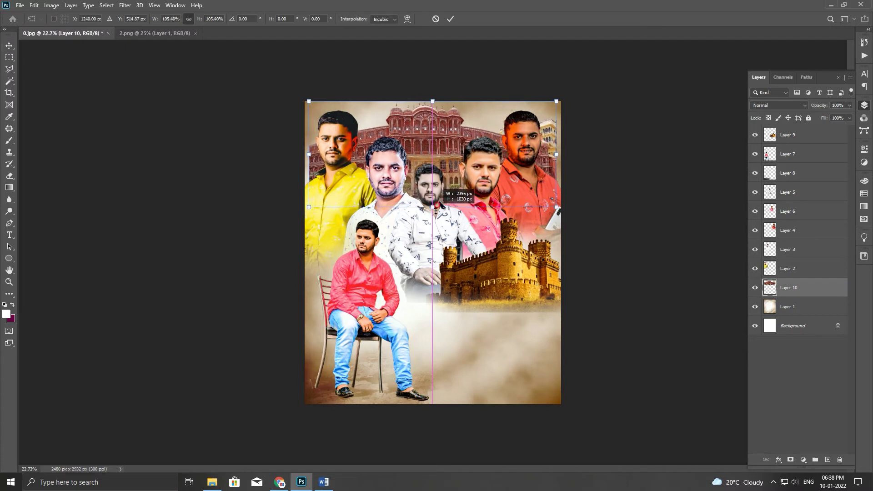
pyautogui.press('Return')
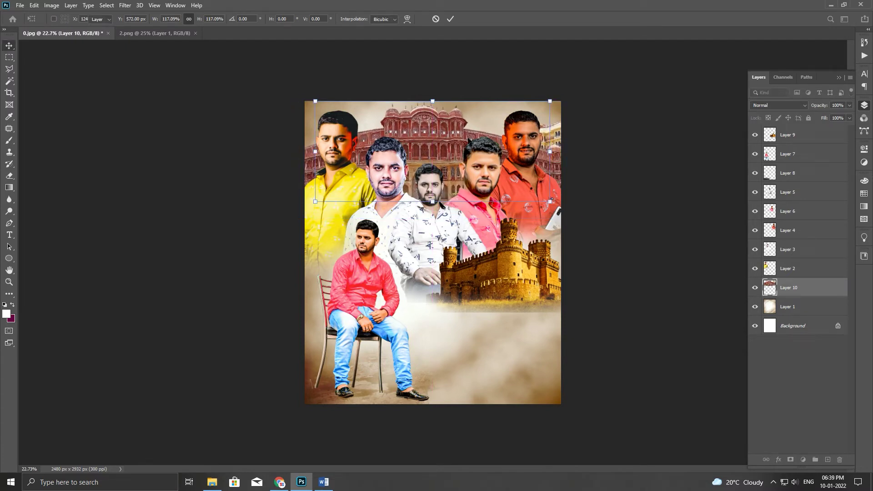
# - Blend the palace layer in Overlay mode
pyautogui.click(768, 107)
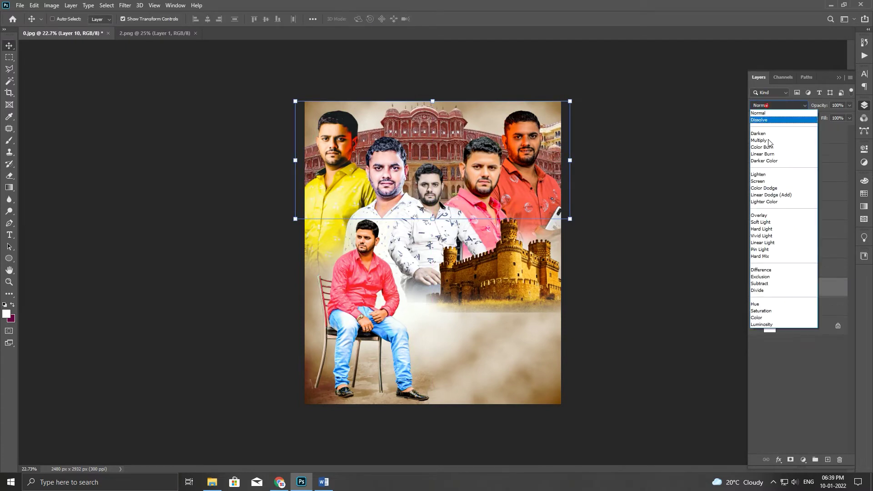
pyautogui.click(764, 216)
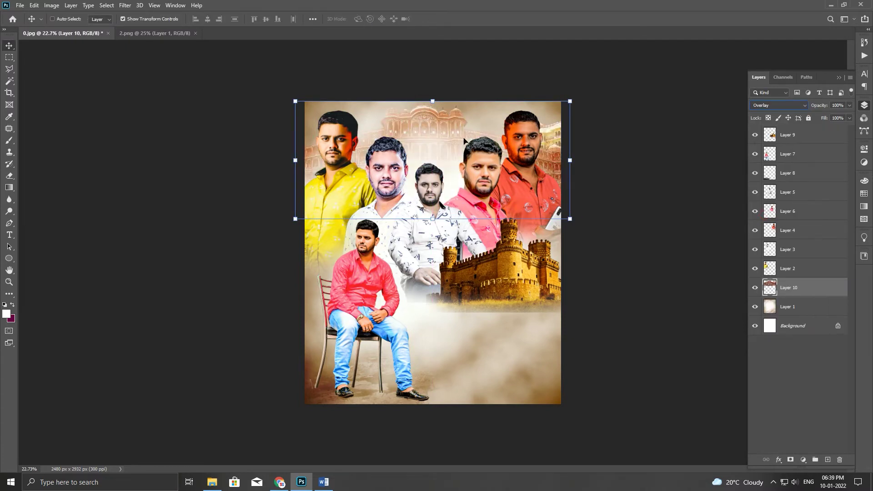
pyautogui.click(786, 314)
# - Boost the cloud backdrop's saturation by about +65 in Hue/Saturation so it turns orange
pyautogui.hotkey('ctrl', 'u')
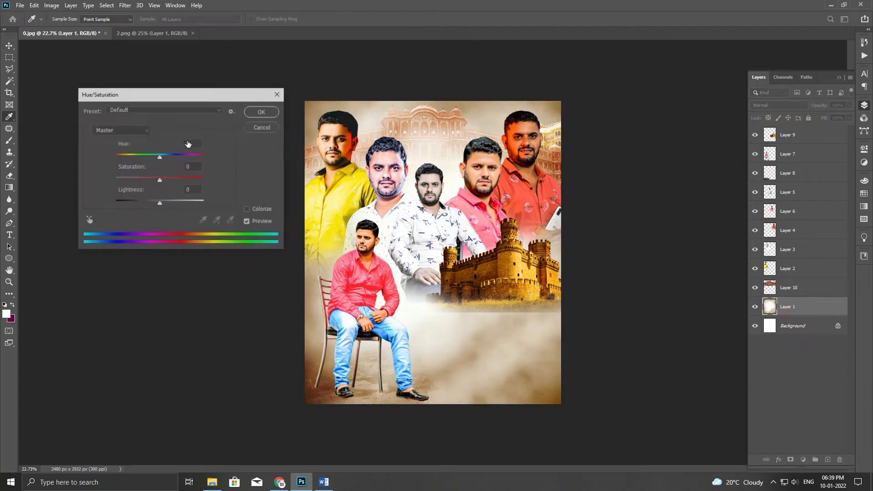
pyautogui.moveTo(171, 182); pyautogui.dragTo(184, 181)
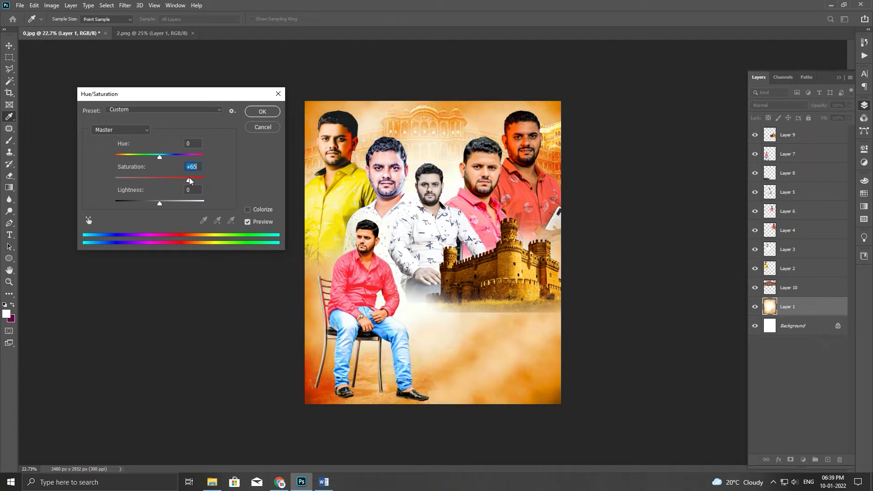
pyautogui.press('Return')
# - Apply the adjustment to the castle, then switch to and close the 2.png palace file
pyautogui.press('v')
pyautogui.keyDown('ctrl'); pyautogui.click(523, 255); pyautogui.keyUp('ctrl')
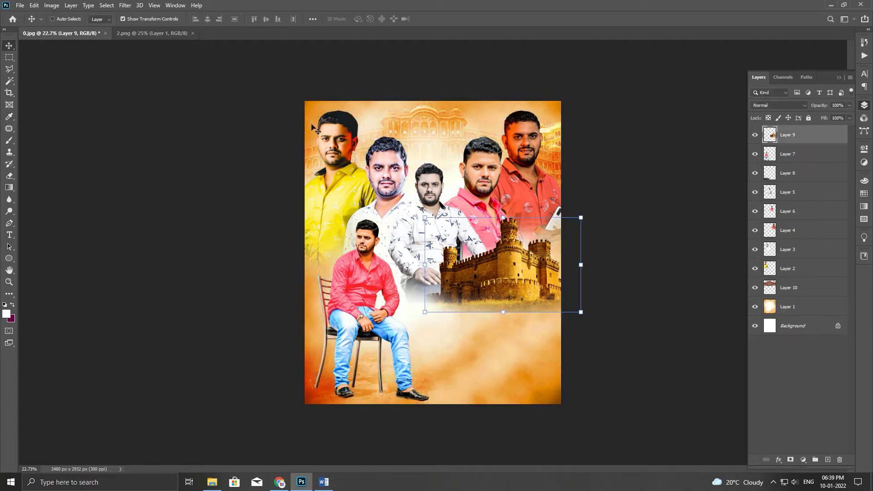
pyautogui.click(168, 36)
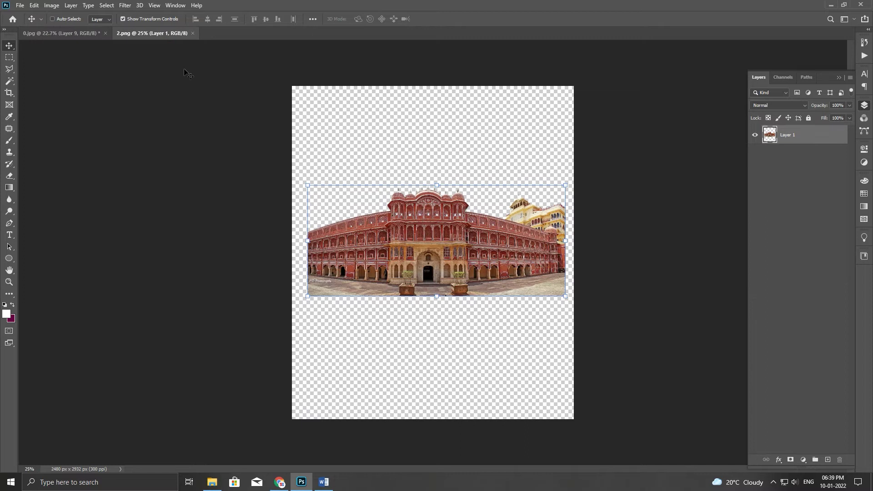
pyautogui.click(193, 34)
# - Open the eagle image 14.png
pyautogui.click(19, 5)
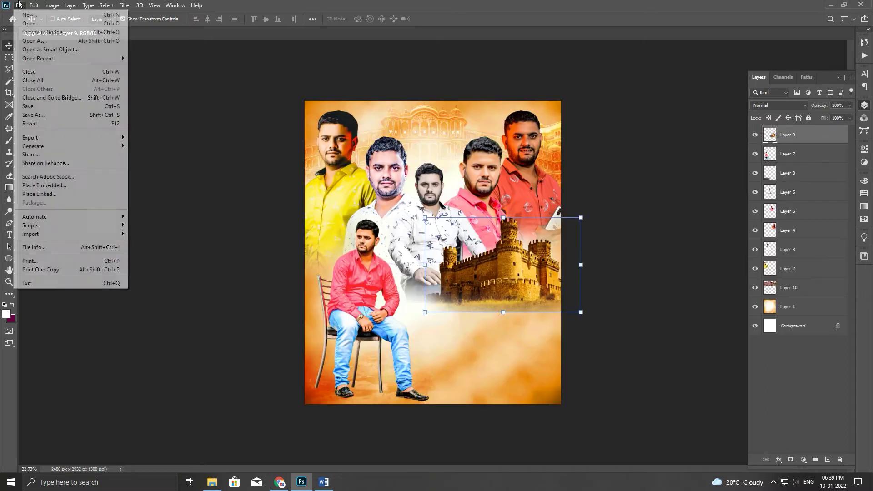
pyautogui.click(27, 23)
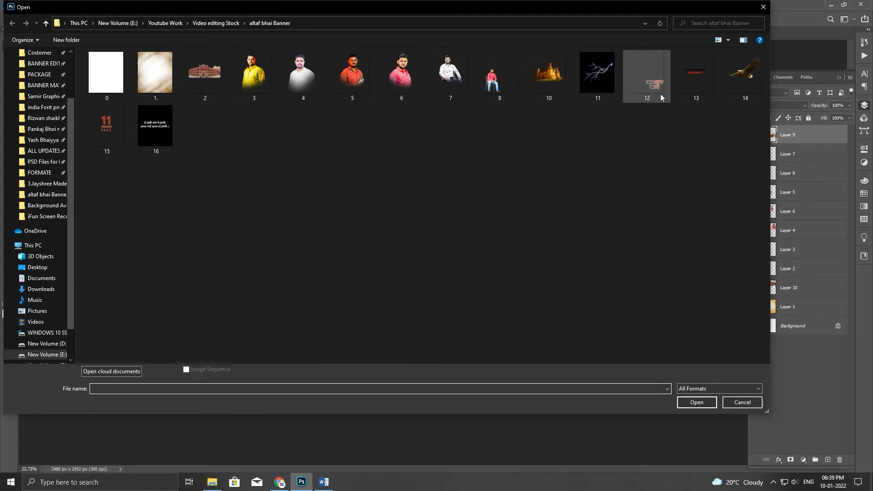
pyautogui.doubleClick(744, 81)
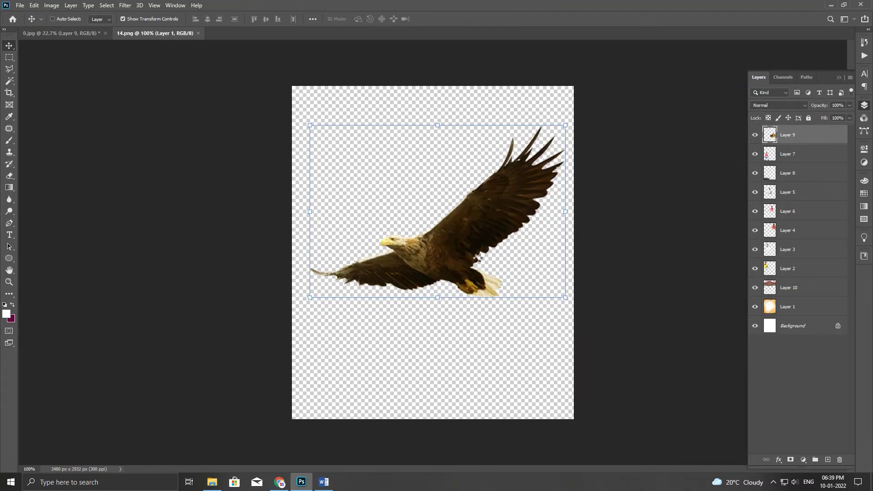
# - Bring the eagle into 0.jpg, scaled to about 19%, just above the castle
pyautogui.moveTo(486, 262)
pyautogui.mouseDown()
pyautogui.moveTo(483, 222)
pyautogui.moveTo(492, 233)
pyautogui.mouseUp()
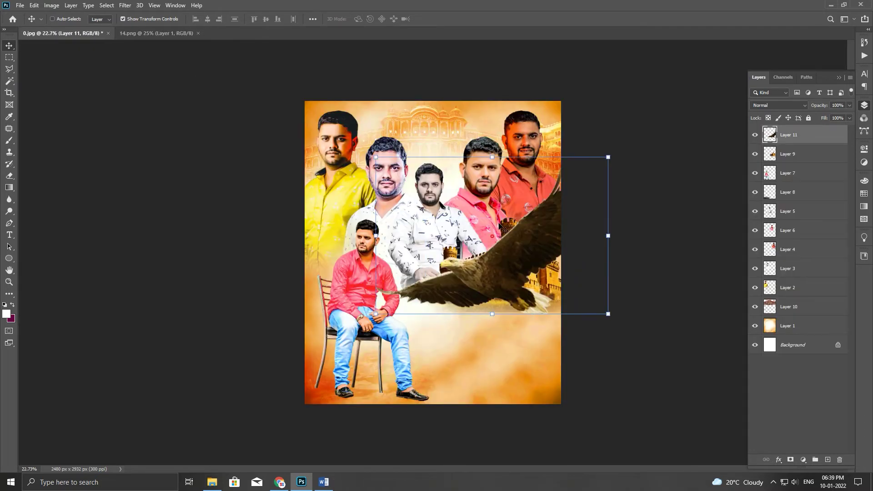
pyautogui.moveTo(608, 157)
pyautogui.mouseDown()
pyautogui.moveTo(421, 283)
pyautogui.moveTo(482, 222)
pyautogui.moveTo(503, 223)
pyautogui.mouseUp()
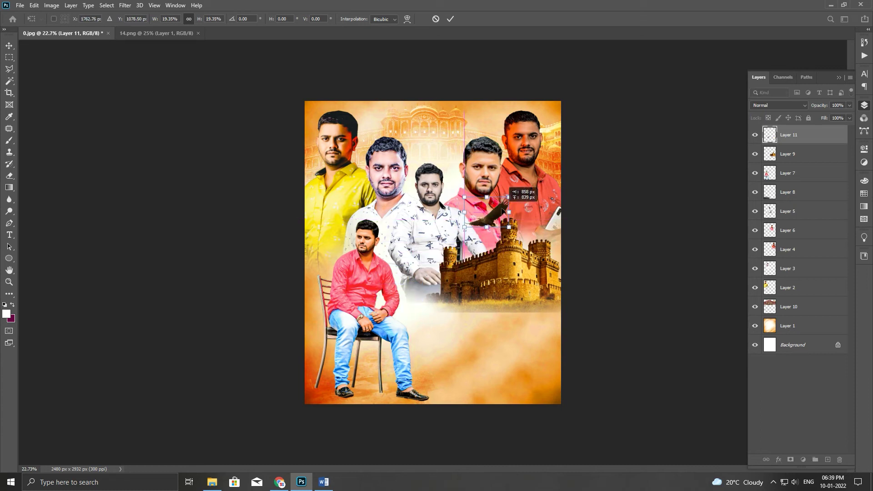
pyautogui.press('Return')
pyautogui.moveTo(498, 215); pyautogui.dragTo(499, 218)
pyautogui.press('Down')
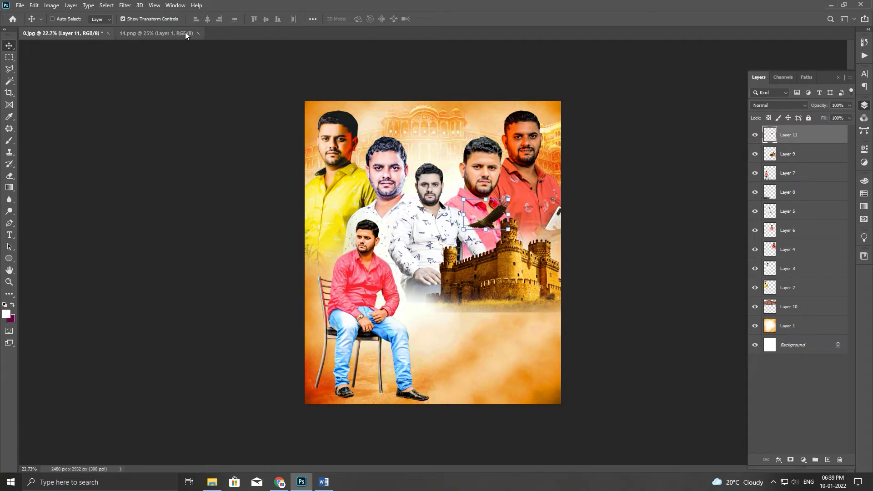
pyautogui.click(20, 6)
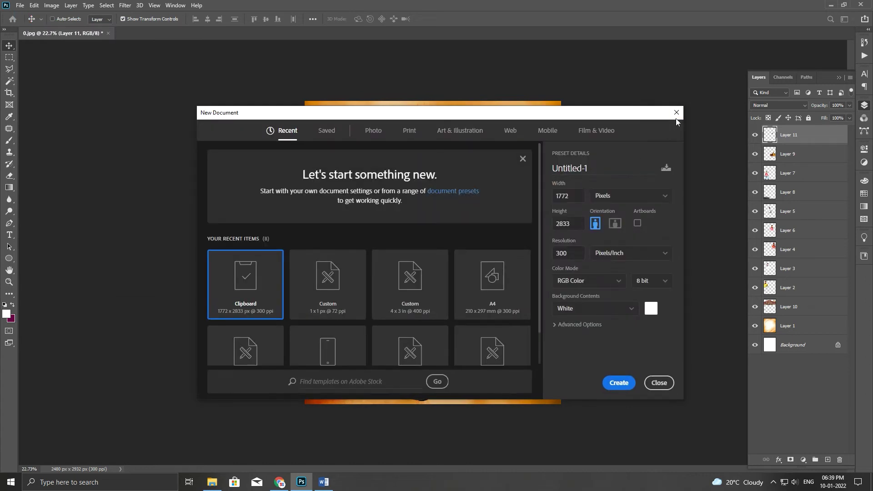
# - Dismiss the new-document window and open the date graphic 15.png
pyautogui.click(676, 113)
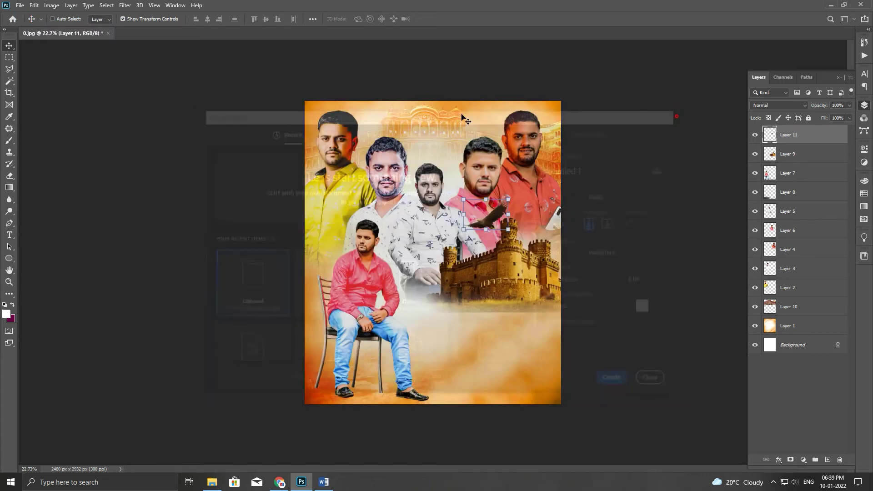
pyautogui.click(20, 5)
pyautogui.click(28, 24)
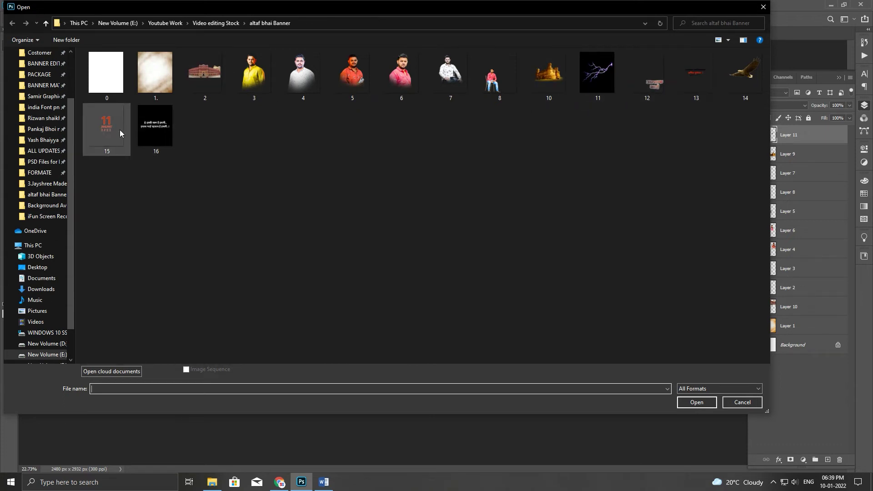
pyautogui.doubleClick(106, 130)
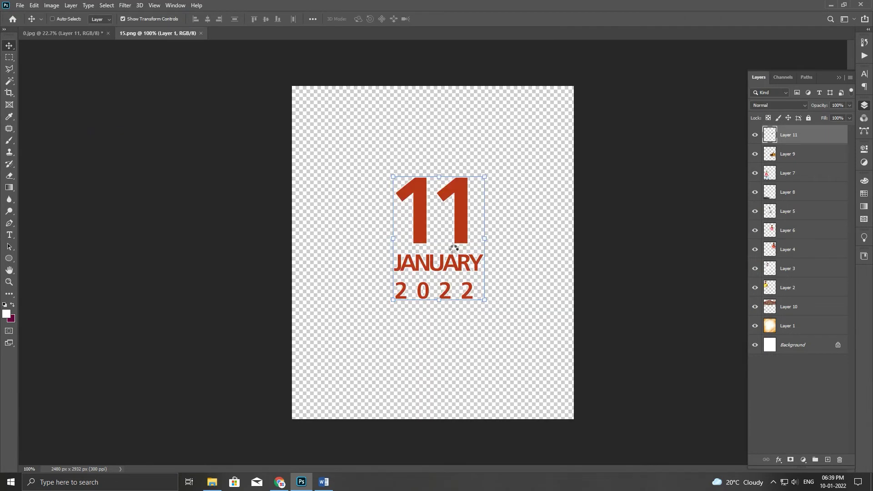
# - Place the 11 JANUARY 2022 graphic at about 24% left of the seated man
pyautogui.moveTo(398, 232); pyautogui.dragTo(331, 253)
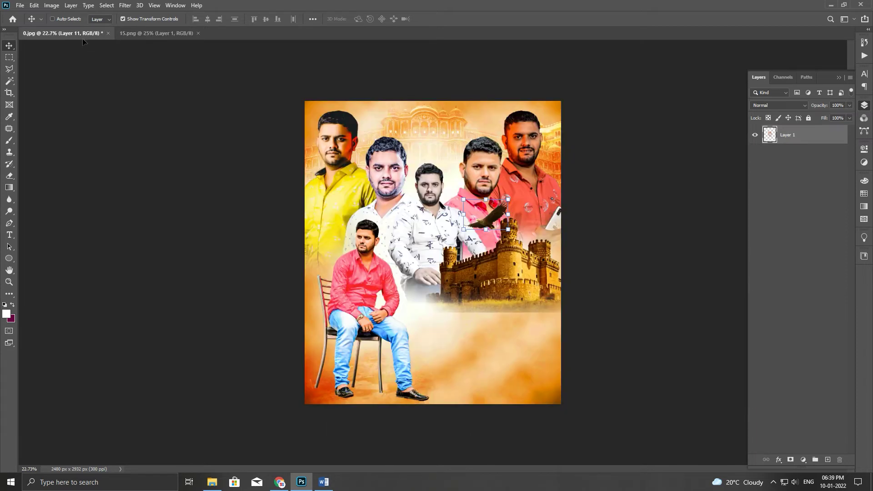
pyautogui.moveTo(329, 253); pyautogui.dragTo(331, 241)
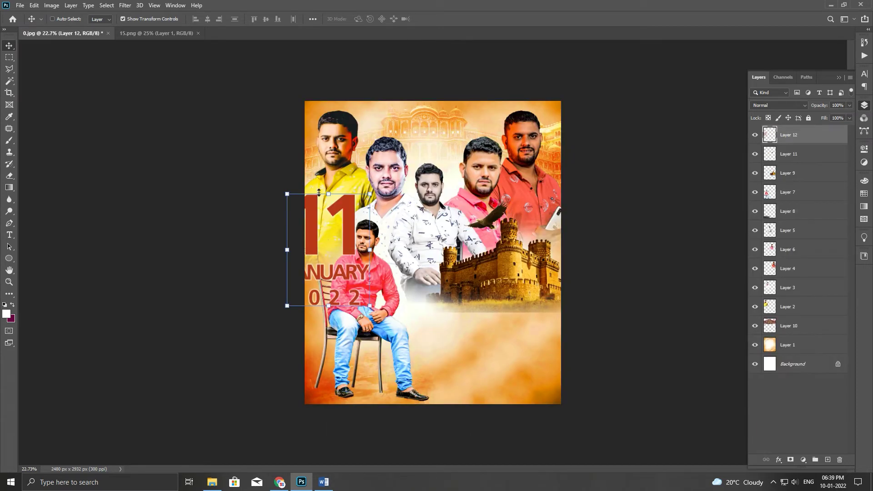
pyautogui.moveTo(319, 194)
pyautogui.mouseDown()
pyautogui.moveTo(320, 278)
pyautogui.moveTo(324, 243)
pyautogui.mouseUp()
pyautogui.press('Return')
pyautogui.rightClick(358, 282)
# - Shift the seated man slightly right and widen the bottom smoke layer
pyautogui.click(372, 284)
pyautogui.moveTo(360, 299); pyautogui.dragTo(369, 299)
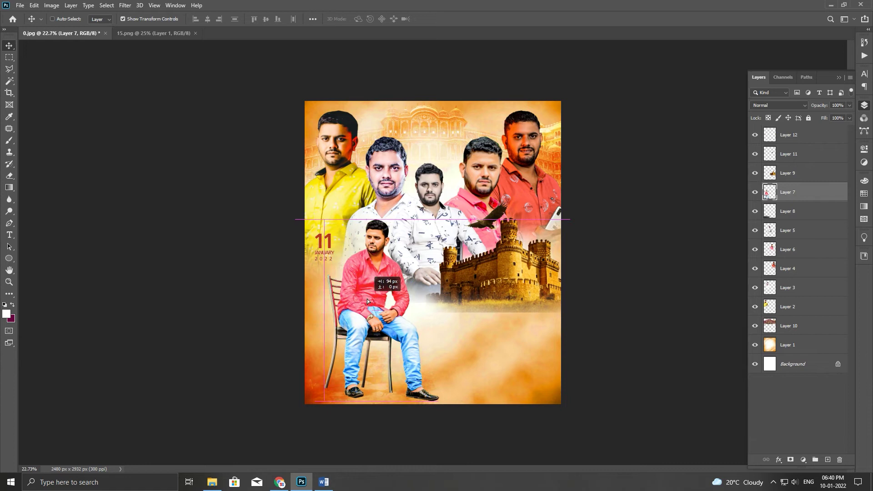
pyautogui.click(795, 219)
pyautogui.hotkey('ctrl', 't')
pyautogui.moveTo(519, 328)
pyautogui.mouseDown()
pyautogui.moveTo(552, 325)
pyautogui.moveTo(544, 329)
pyautogui.mouseUp()
pyautogui.press('Return')
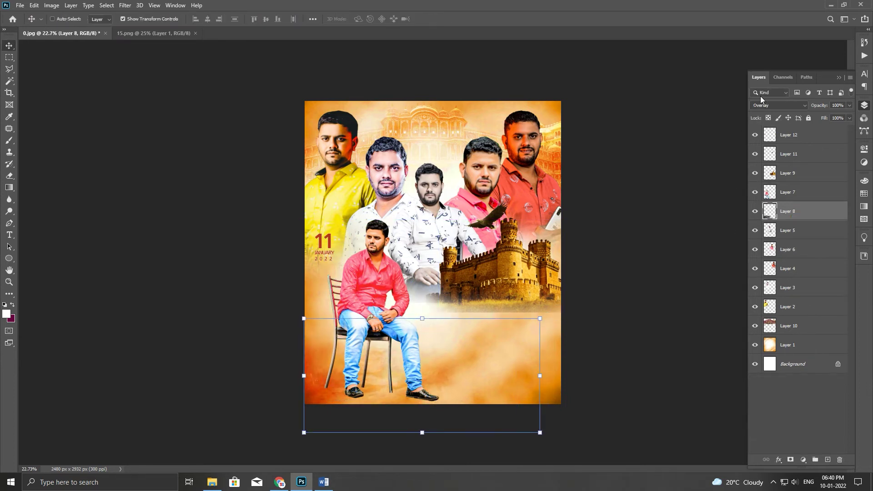
# - Set the smoke layer to Multiply at about 54% opacity, then show 15.png
pyautogui.click(771, 107)
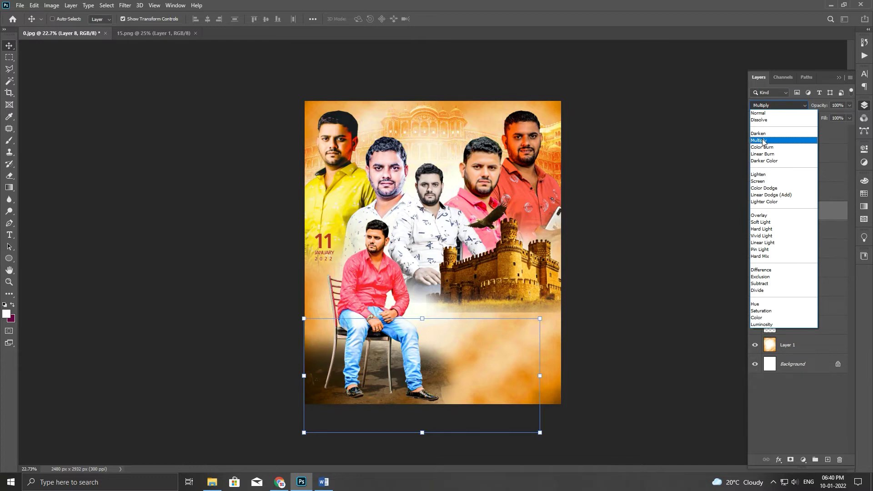
pyautogui.click(764, 142)
pyautogui.moveTo(825, 109); pyautogui.dragTo(803, 112)
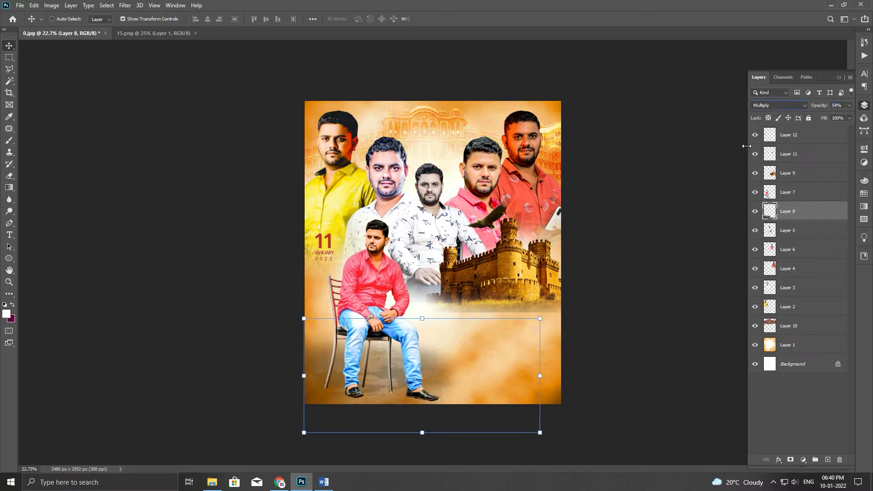
pyautogui.click(810, 142)
pyautogui.click(162, 35)
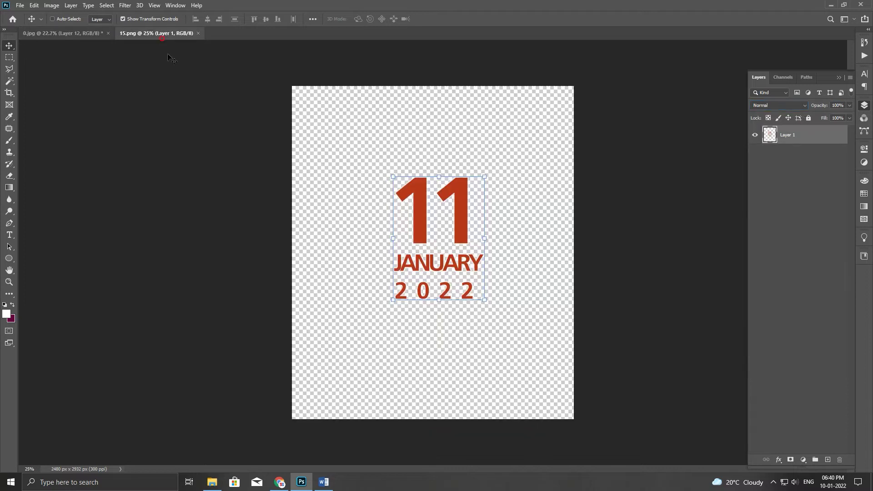
# - Close 15.png, open 11.jpg and paste its purple lightning into 0.jpg as Layer 13
pyautogui.click(199, 34)
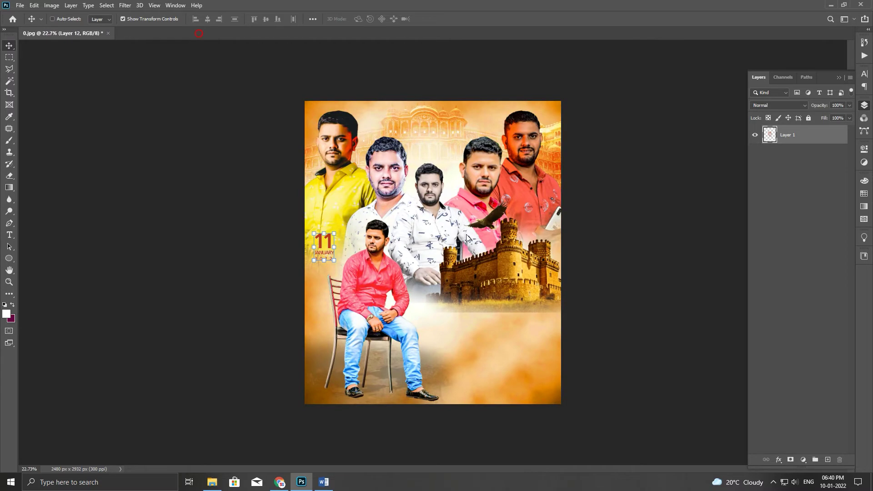
pyautogui.hotkey('ctrl', 'o')
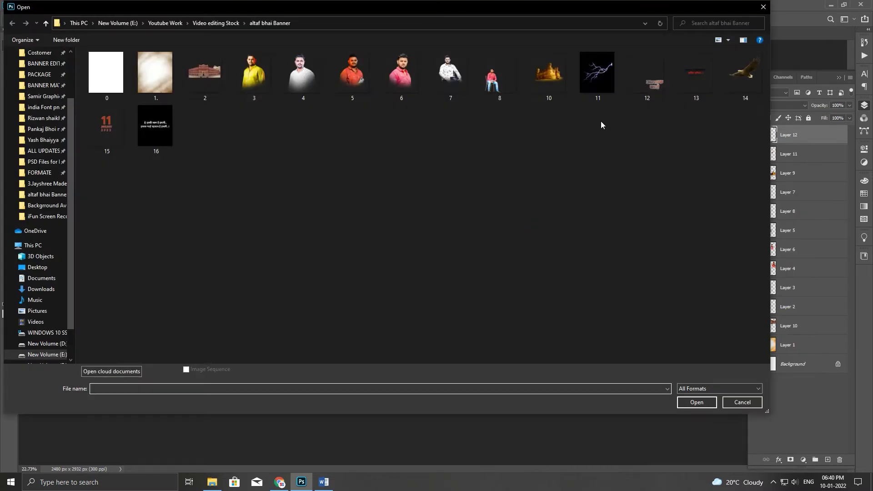
pyautogui.doubleClick(600, 79)
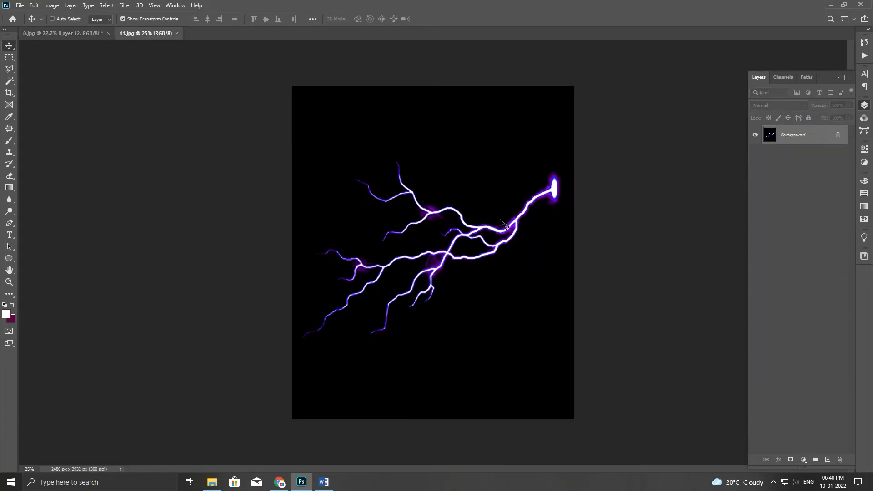
pyautogui.click(90, 35)
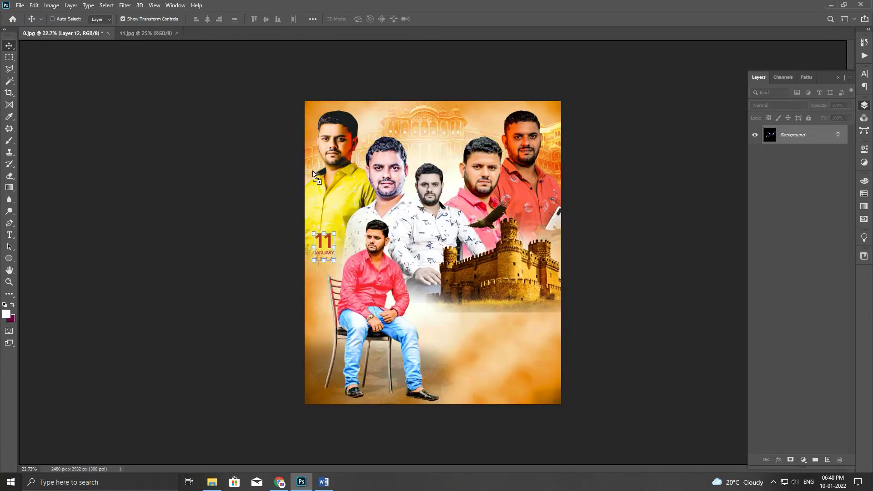
pyautogui.hotkey('ctrl', 'v')
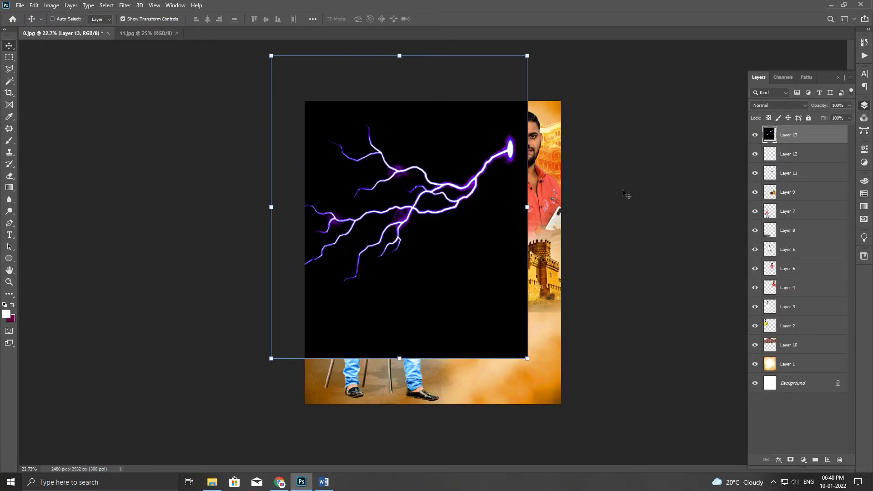
# - Blend the lightning in Screen mode, shrink it below 39%, and place it over the pink-shirt man
pyautogui.click(772, 106)
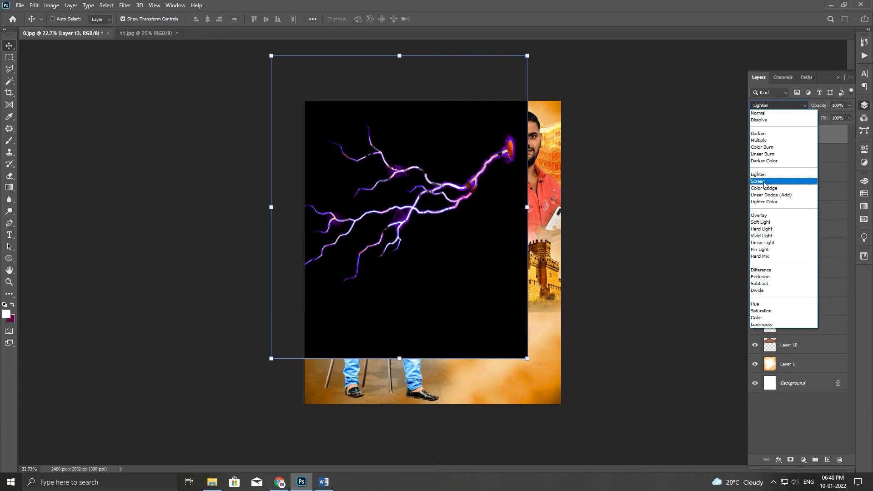
pyautogui.click(758, 181)
pyautogui.moveTo(528, 56); pyautogui.dragTo(448, 148)
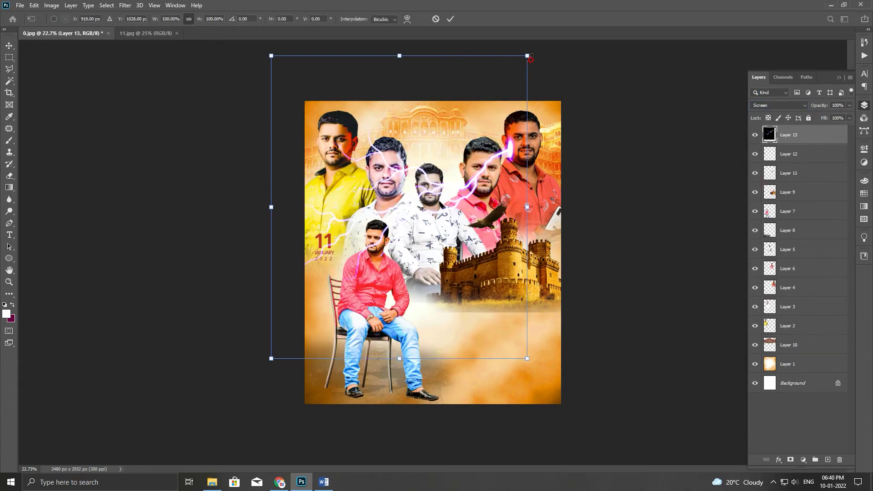
pyautogui.moveTo(430, 212); pyautogui.dragTo(551, 200)
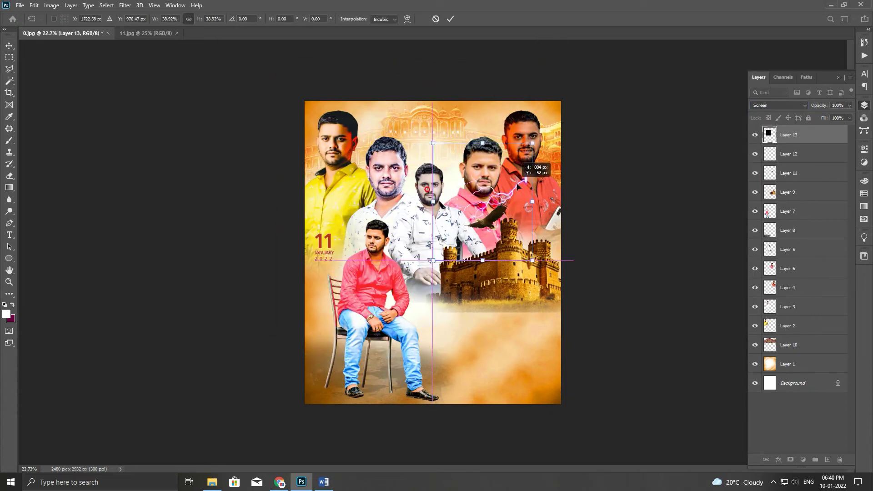
pyautogui.press('Return')
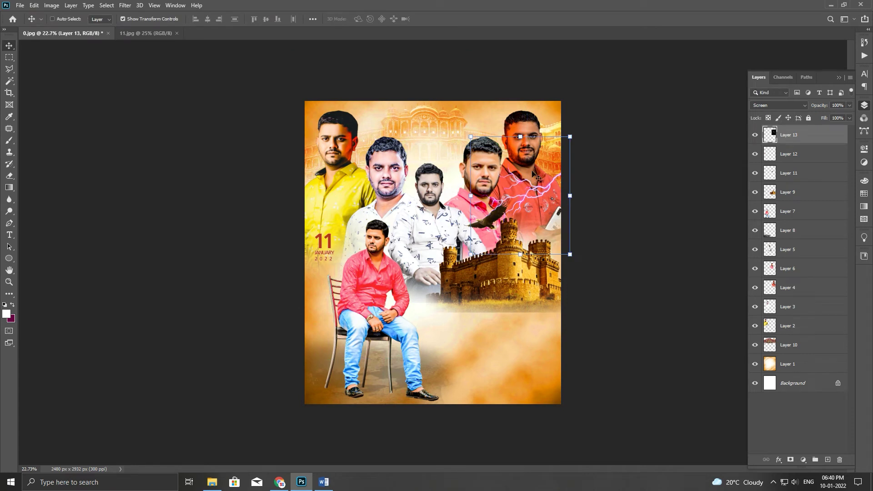
pyautogui.moveTo(521, 137); pyautogui.dragTo(511, 153)
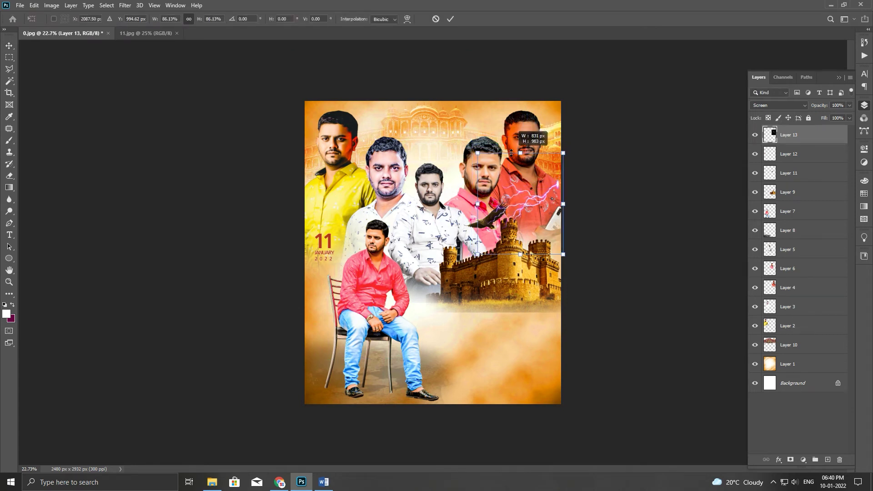
pyautogui.press('Return')
pyautogui.moveTo(530, 204); pyautogui.dragTo(536, 211)
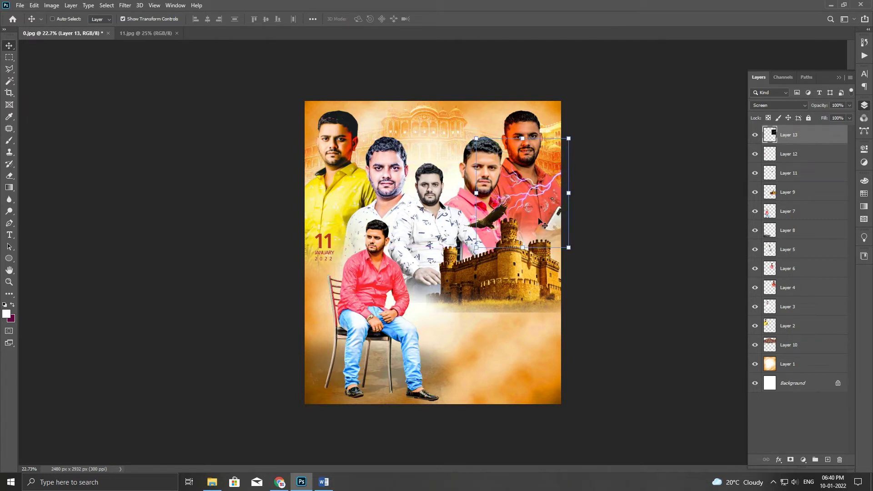
# - Duplicate the lightning, flip the copy horizontally, and place it beside the yellow-shirt man
pyautogui.moveTo(828, 138); pyautogui.dragTo(828, 460)
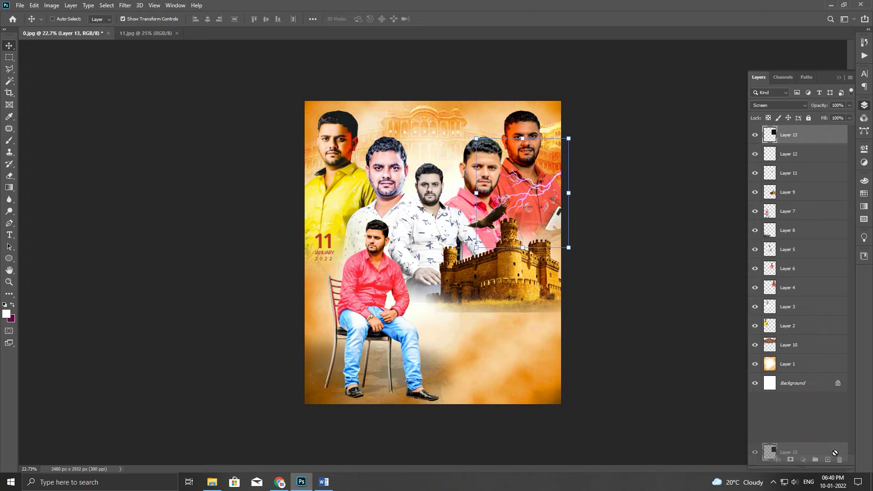
pyautogui.moveTo(538, 224); pyautogui.dragTo(337, 237)
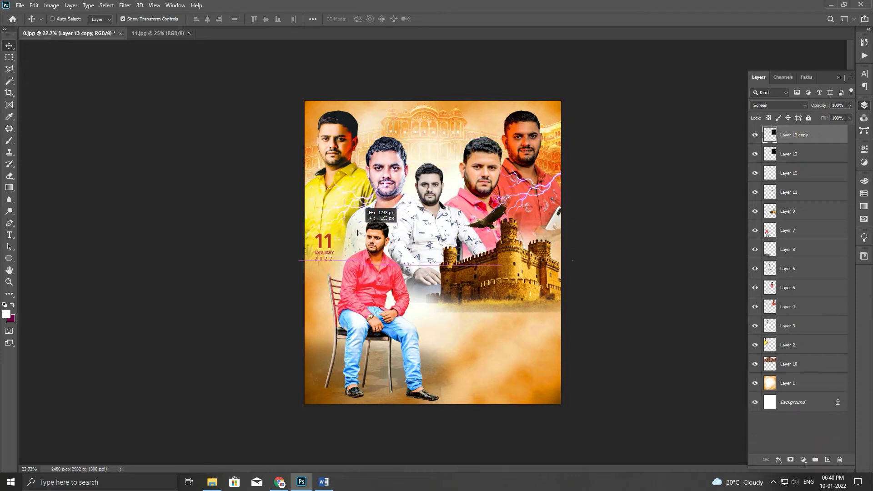
pyautogui.hotkey('ctrl', 't')
pyautogui.rightClick(350, 155)
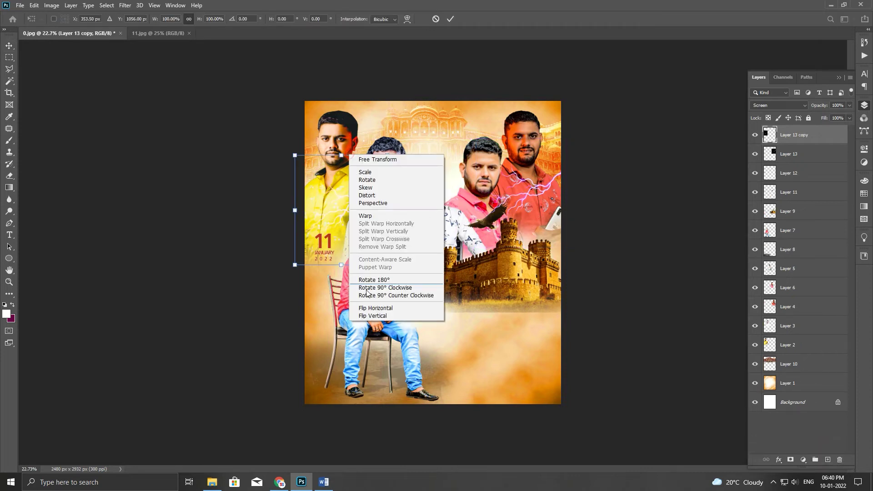
pyautogui.click(384, 308)
pyautogui.press('Return')
pyautogui.moveTo(350, 225); pyautogui.dragTo(351, 227)
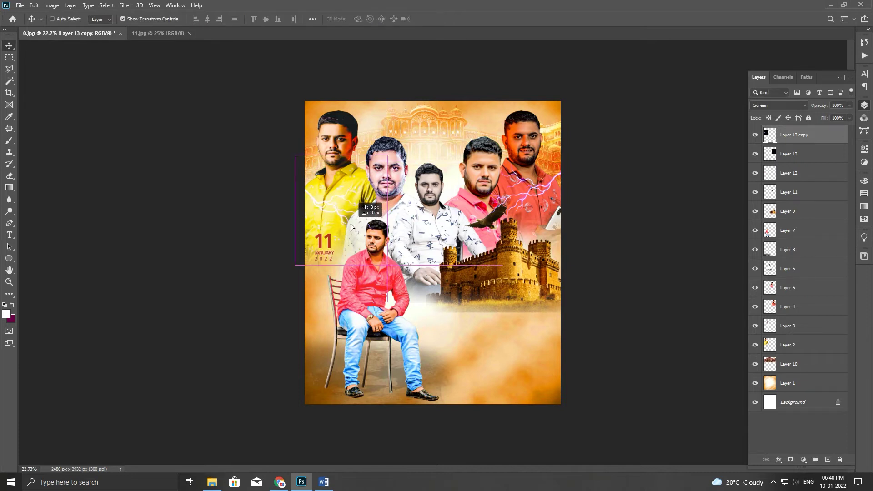
pyautogui.moveTo(351, 228); pyautogui.dragTo(354, 231)
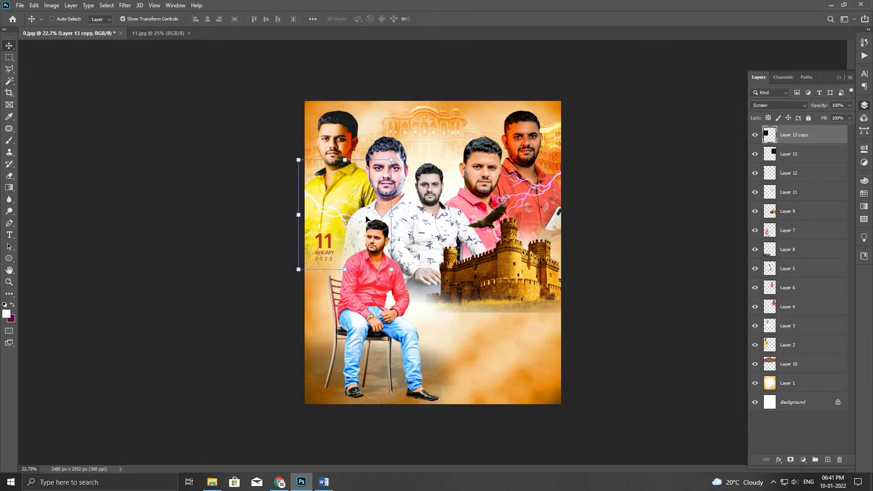
# - Make the eraser much smaller, then reselect the lightning copy layer
pyautogui.click(9, 176)
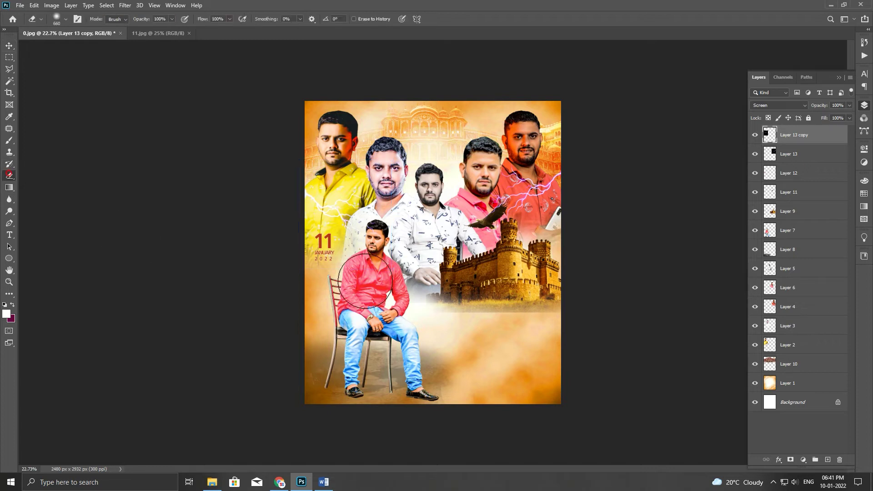
pyautogui.moveTo(367, 256); pyautogui.dragTo(343, 256)
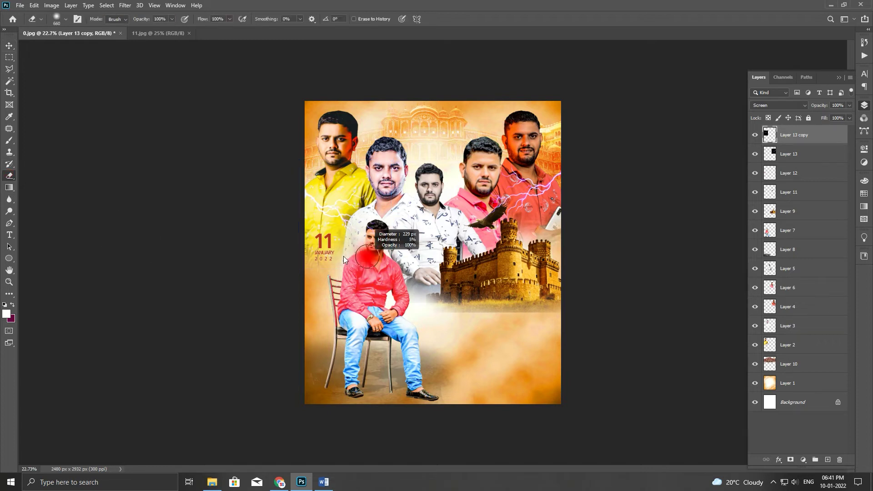
pyautogui.press('v')
pyautogui.rightClick(374, 236)
pyautogui.click(384, 237)
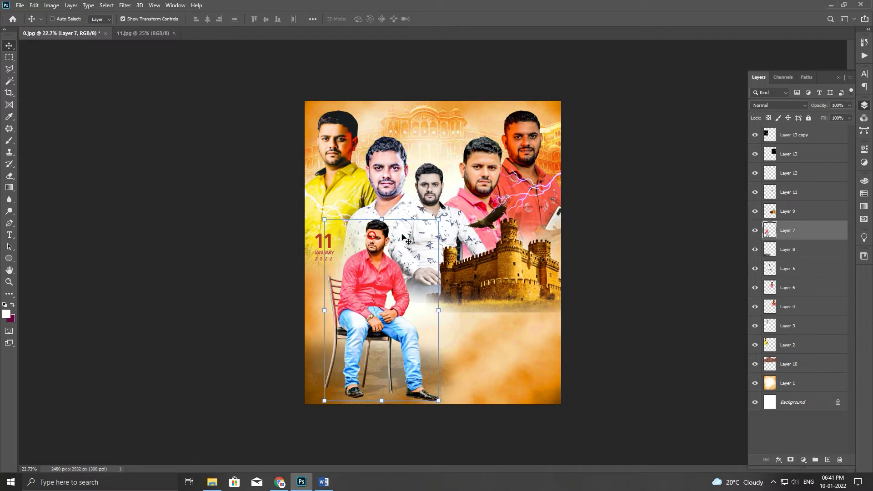
pyautogui.click(801, 135)
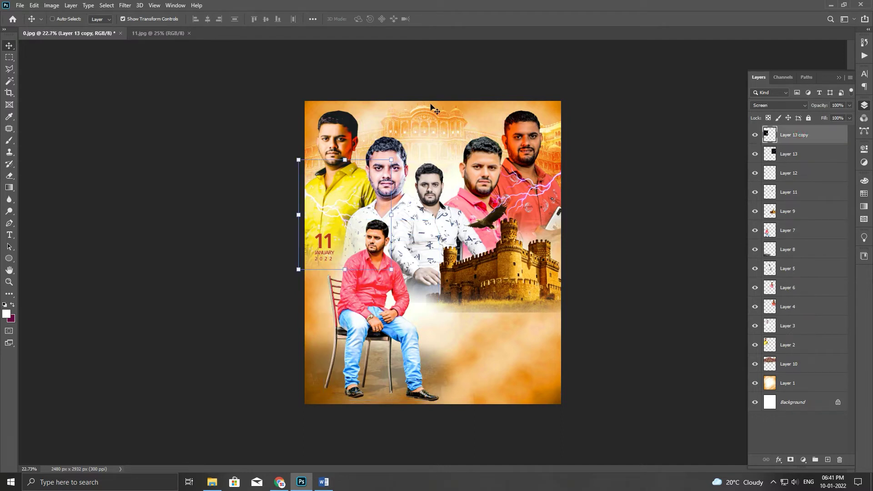
# - Close 11.jpg, open 12.png, and drag its Hindi title into the banner's lower right
pyautogui.click(157, 33)
pyautogui.click(189, 33)
pyautogui.click(20, 6)
pyautogui.click(30, 23)
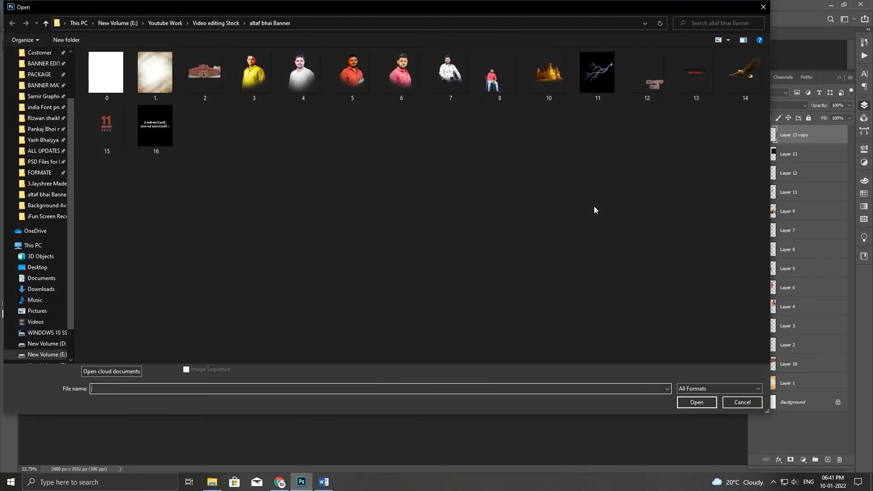
pyautogui.doubleClick(661, 87)
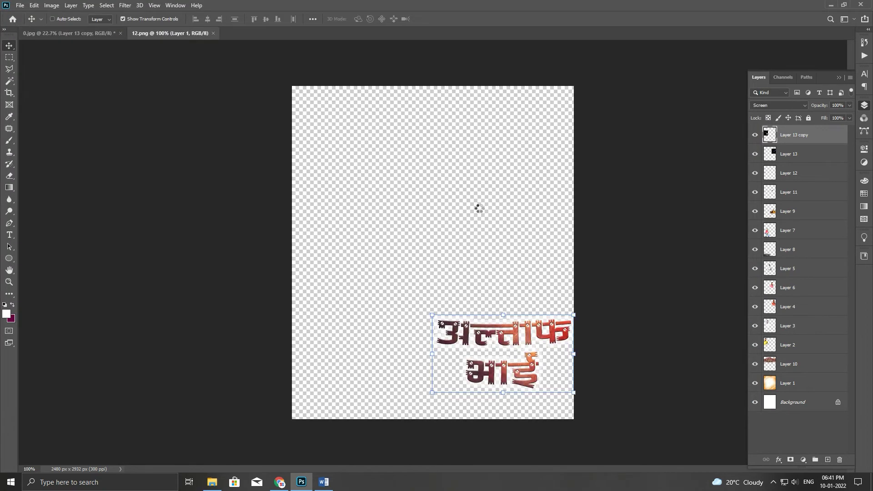
pyautogui.moveTo(534, 347); pyautogui.dragTo(502, 344)
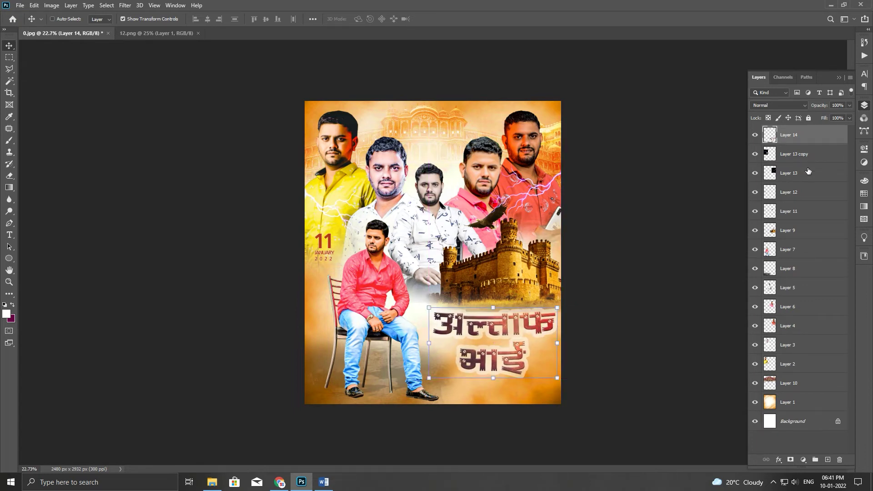
# - Add a new layer and paint a large soft white glow behind and below the title
pyautogui.click(808, 160)
pyautogui.click(828, 460)
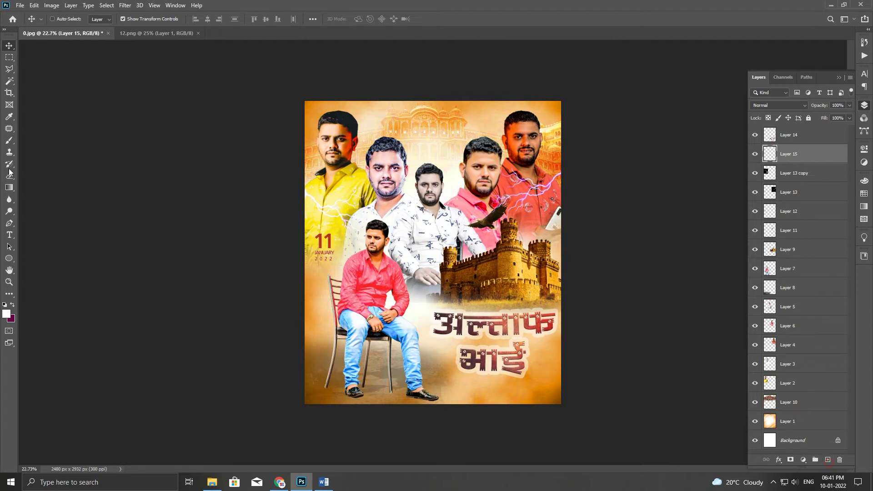
pyautogui.click(9, 140)
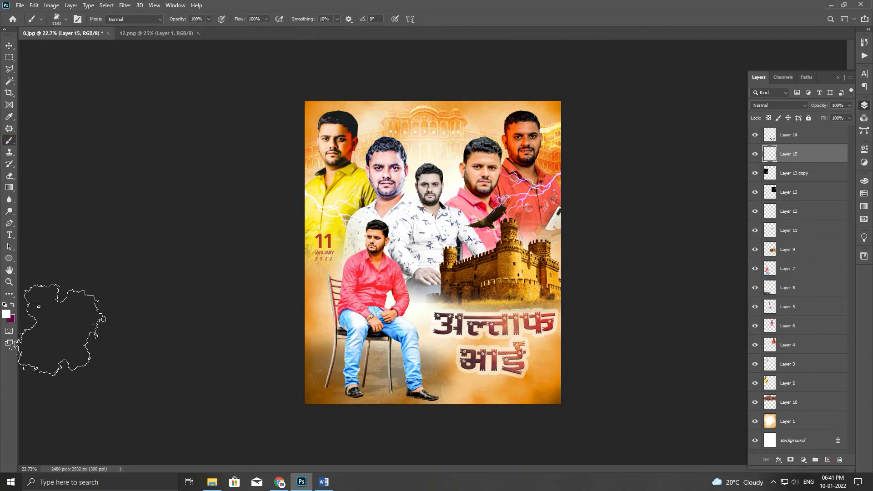
pyautogui.keyDown('alt'); pyautogui.rightClick(487, 349); pyautogui.keyUp('alt')
pyautogui.moveTo(497, 350)
pyautogui.mouseDown()
pyautogui.moveTo(560, 348)
pyautogui.moveTo(554, 361)
pyautogui.mouseUp()
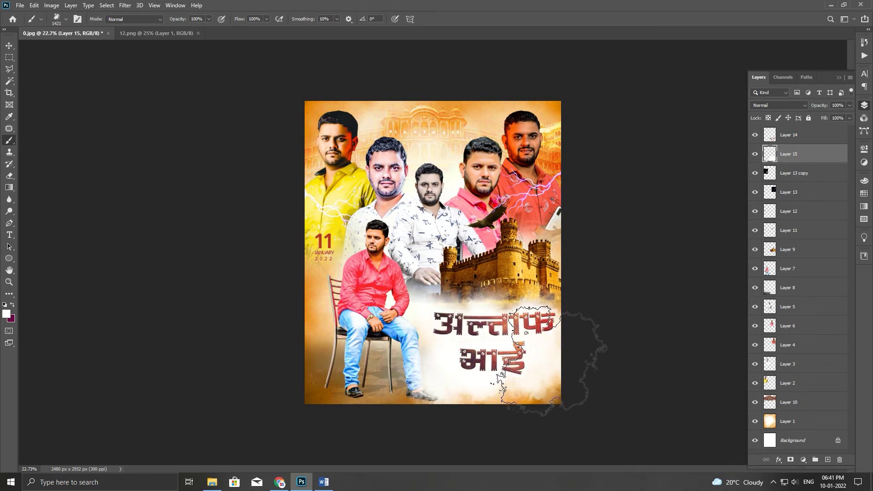
pyautogui.moveTo(550, 360); pyautogui.dragTo(480, 383)
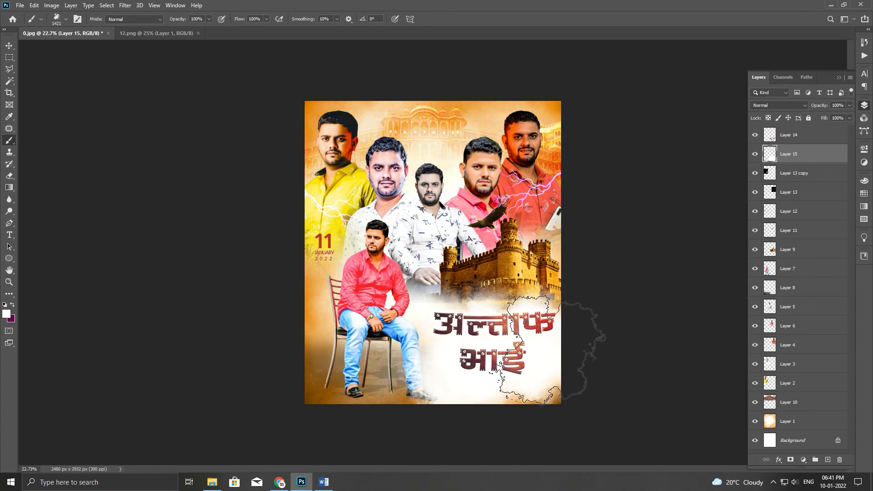
# - Return to the Move tool, select title Layer 14, and close 12.png
pyautogui.click(10, 57)
pyautogui.click(9, 45)
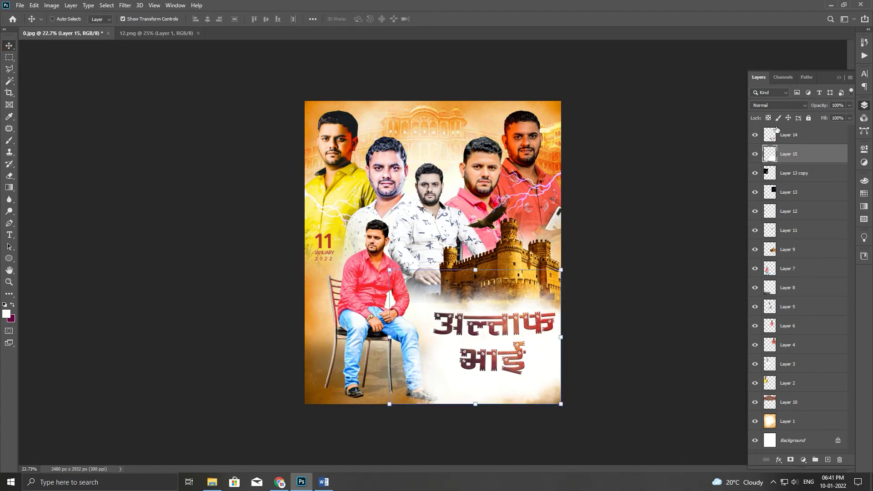
pyautogui.click(789, 135)
pyautogui.click(182, 33)
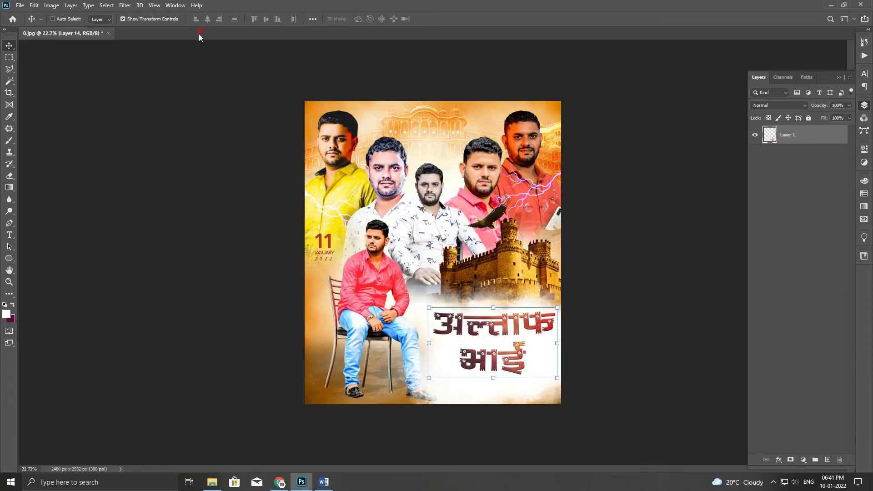
# - Open 13.png and place its birthday greeting, shrunk small, beneath the Hindi title
pyautogui.click(20, 5)
pyautogui.click(27, 22)
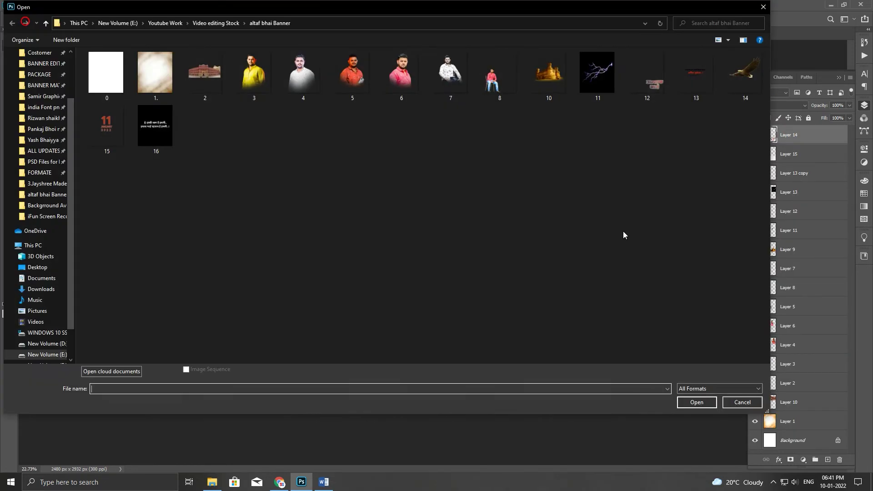
pyautogui.doubleClick(690, 77)
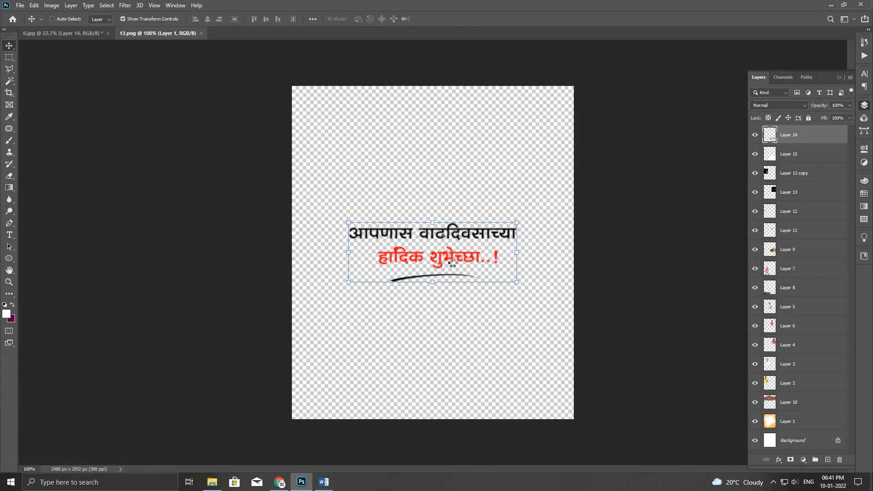
pyautogui.moveTo(476, 271)
pyautogui.mouseDown()
pyautogui.moveTo(91, 42)
pyautogui.moveTo(441, 304)
pyautogui.mouseUp()
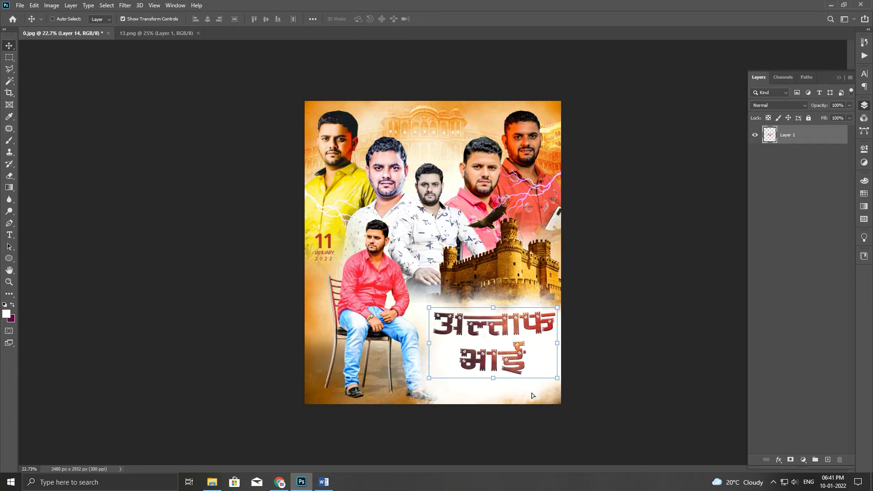
pyautogui.moveTo(585, 362); pyautogui.dragTo(503, 386)
pyautogui.press('Return')
pyautogui.rightClick(456, 369)
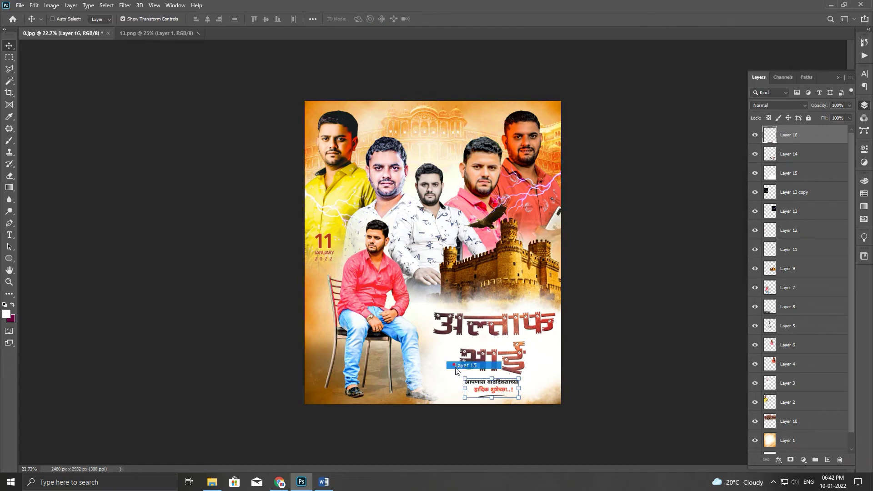
# - Skew and stretch the white glow Layer 15 up toward the left
pyautogui.click(457, 367)
pyautogui.moveTo(385, 407); pyautogui.dragTo(426, 409)
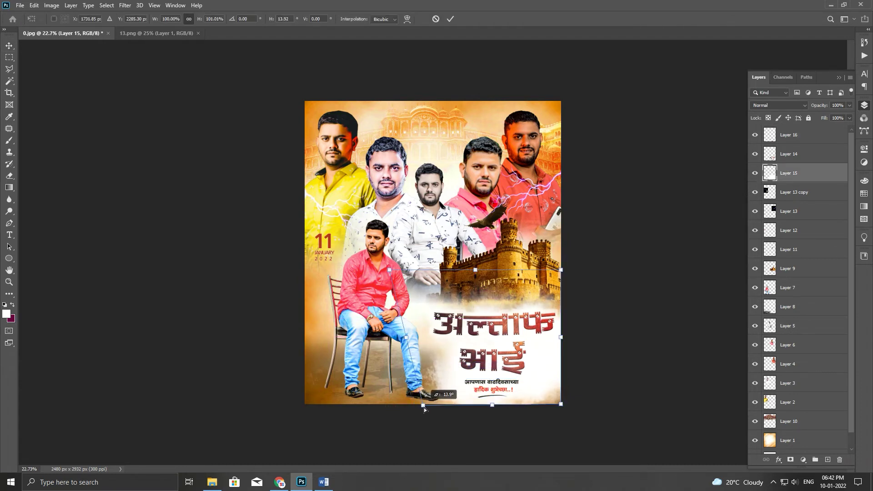
pyautogui.moveTo(390, 270); pyautogui.dragTo(375, 268)
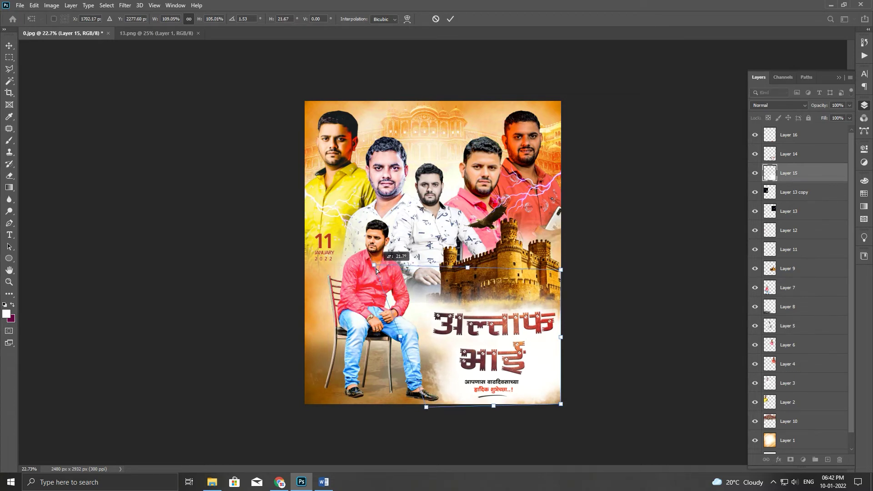
pyautogui.press('Return')
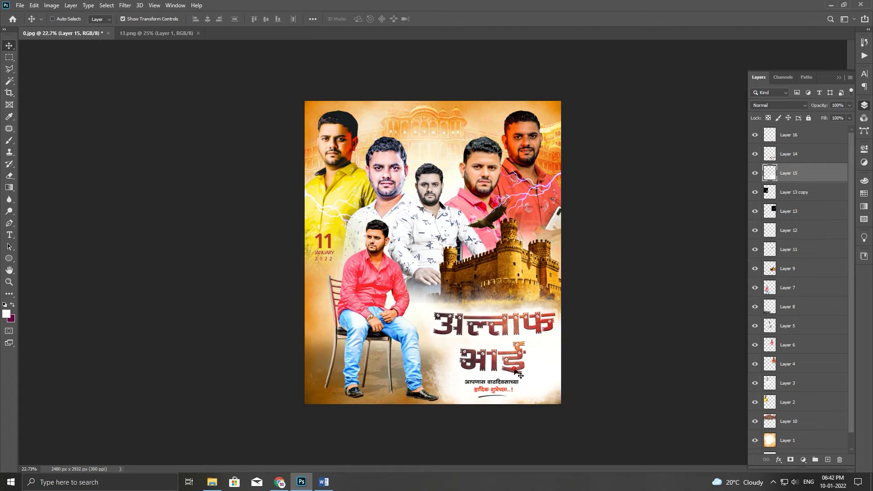
# - Shrink the seated man's Layer 7 slightly, then select greeting Layer 16 and go to 13.png
pyautogui.rightClick(386, 252)
pyautogui.click(396, 260)
pyautogui.rightClick(381, 291)
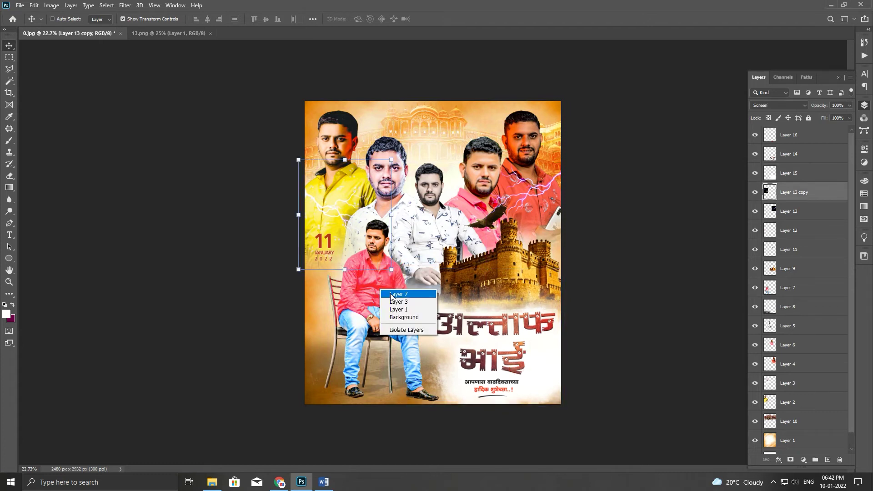
pyautogui.click(392, 295)
pyautogui.moveTo(438, 219); pyautogui.dragTo(428, 236)
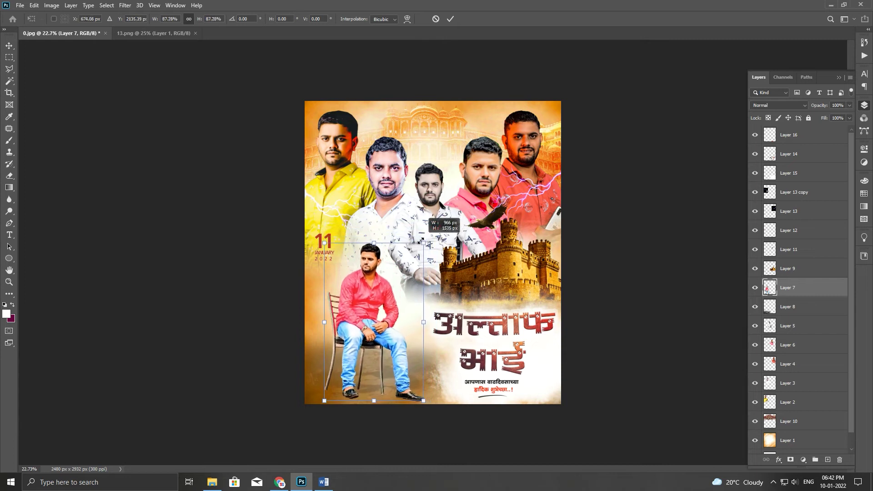
pyautogui.press('Return')
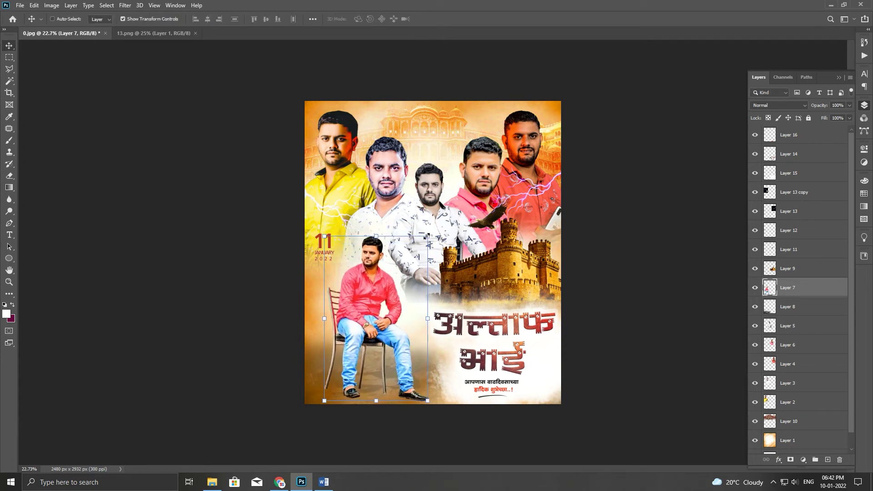
pyautogui.rightClick(505, 383)
pyautogui.click(510, 387)
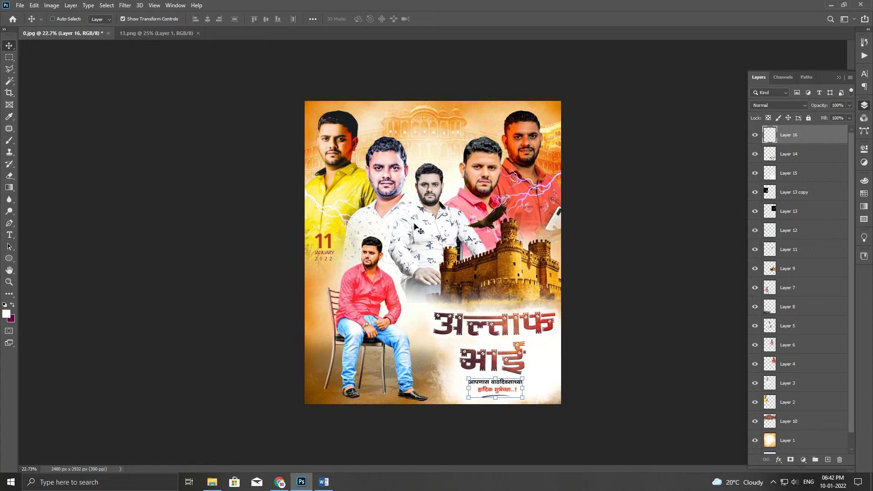
pyautogui.click(163, 33)
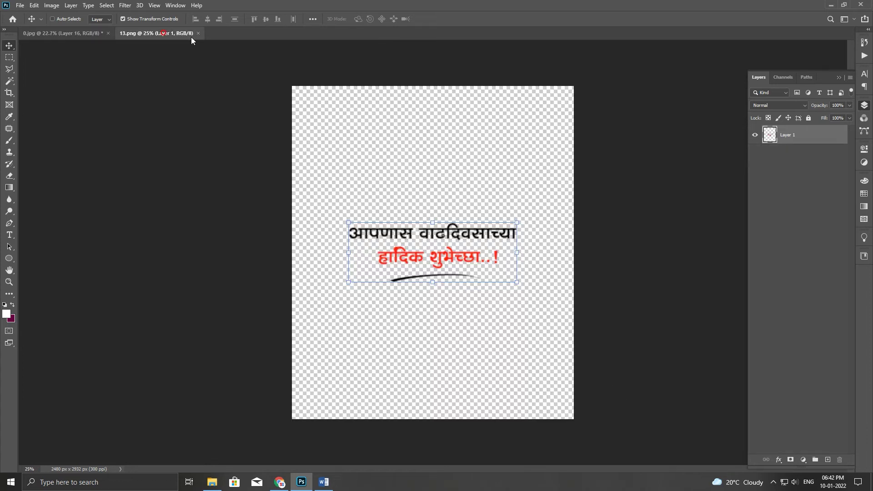
# - Close 13.png, open 16.jpg, copy its Hindi quote into 0.jpg, and close 16.jpg
pyautogui.click(199, 33)
pyautogui.click(21, 5)
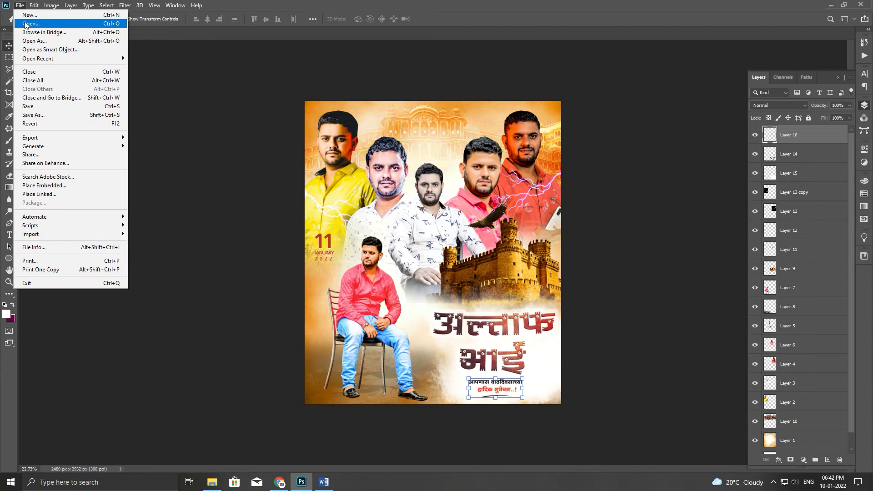
pyautogui.click(27, 23)
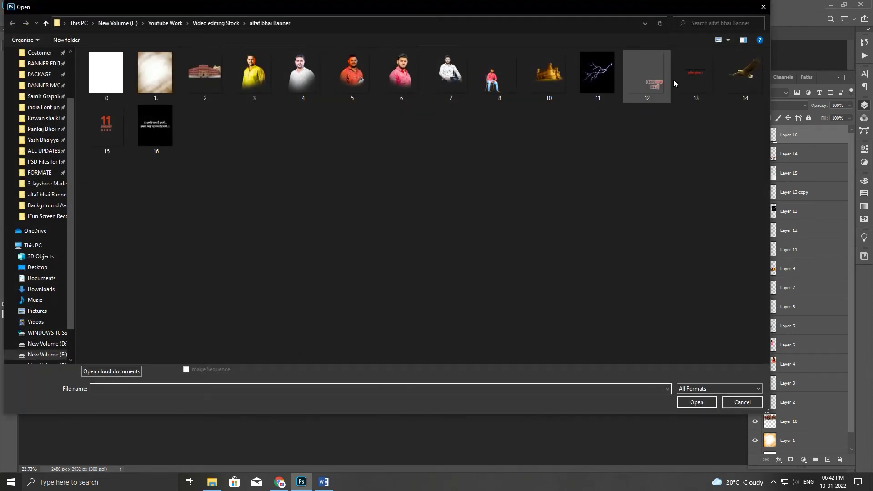
pyautogui.doubleClick(151, 130)
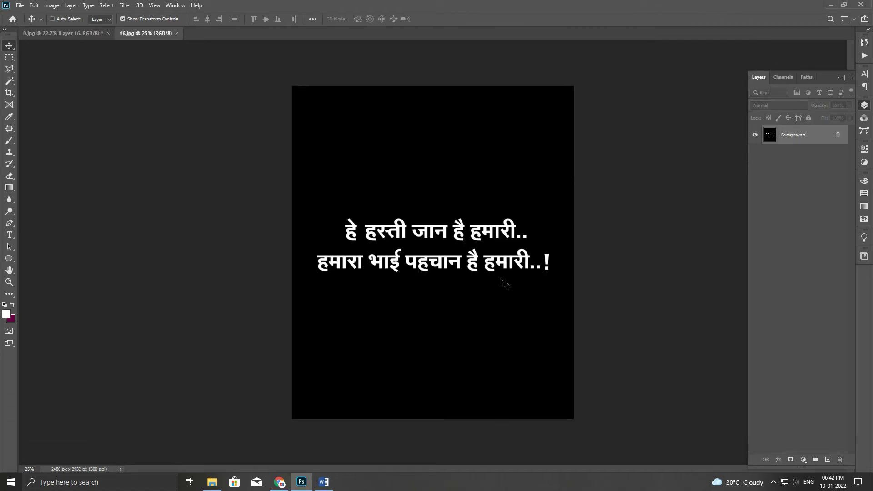
pyautogui.moveTo(505, 284); pyautogui.dragTo(116, 51)
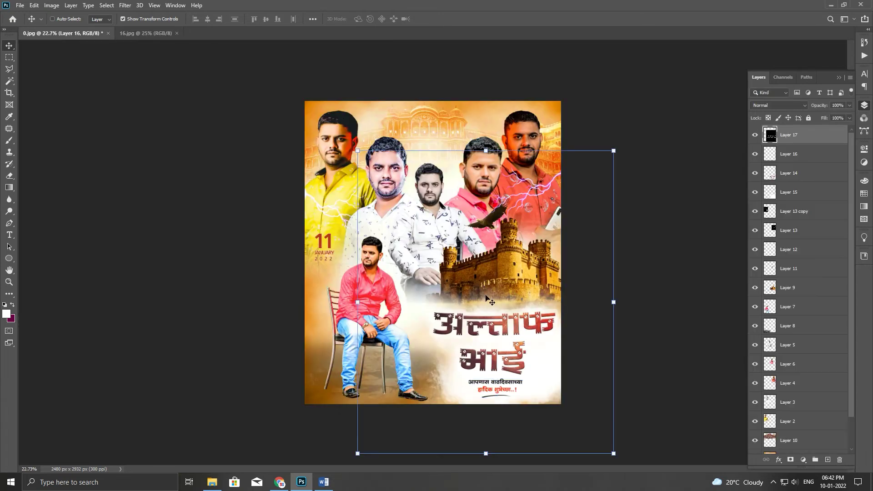
pyautogui.click(161, 38)
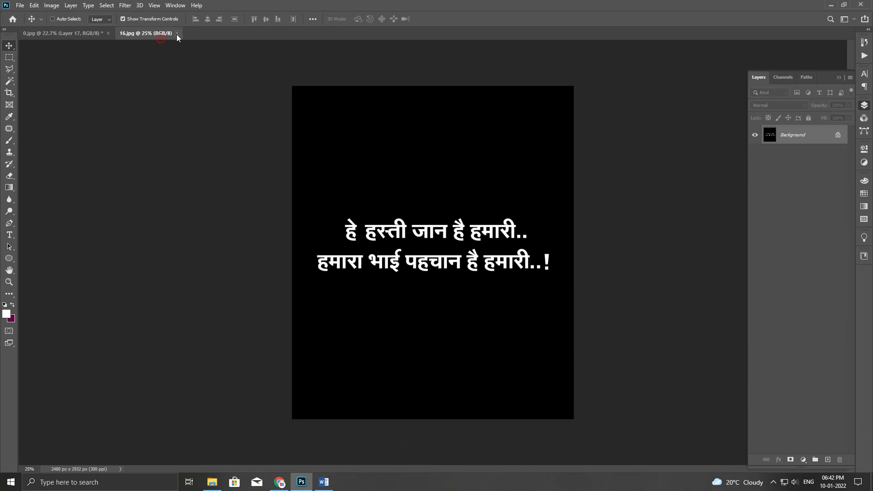
pyautogui.click(177, 35)
# - Move the quote above the title, blend it in Screen, and scale it to 60.5%
pyautogui.moveTo(512, 195)
pyautogui.mouseDown()
pyautogui.moveTo(459, 125)
pyautogui.moveTo(450, 247)
pyautogui.mouseUp()
pyautogui.moveTo(455, 319); pyautogui.dragTo(495, 276)
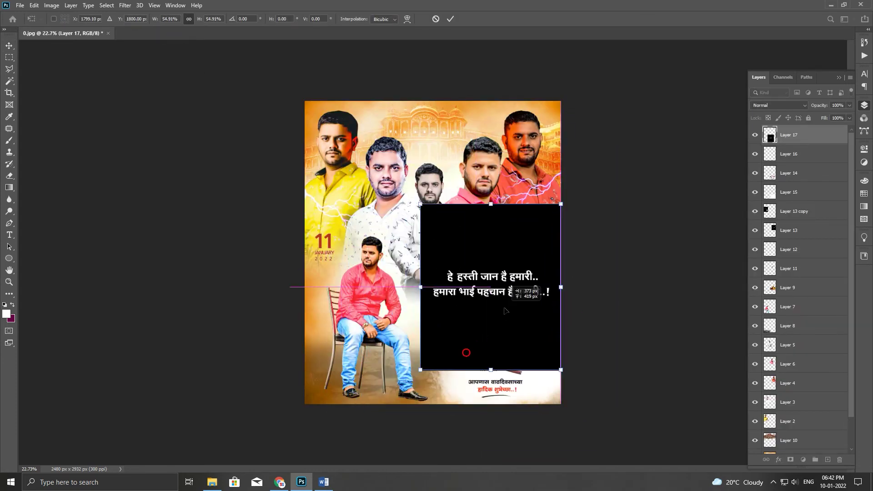
pyautogui.click(454, 18)
pyautogui.click(779, 105)
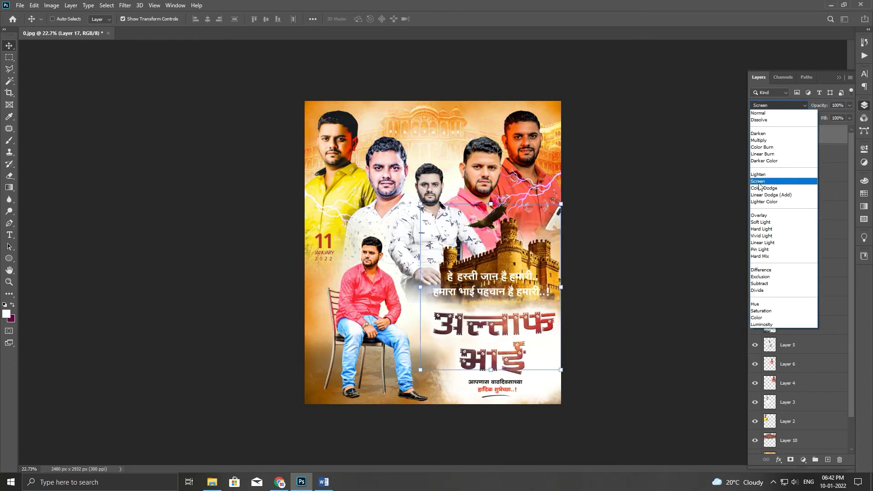
pyautogui.click(758, 181)
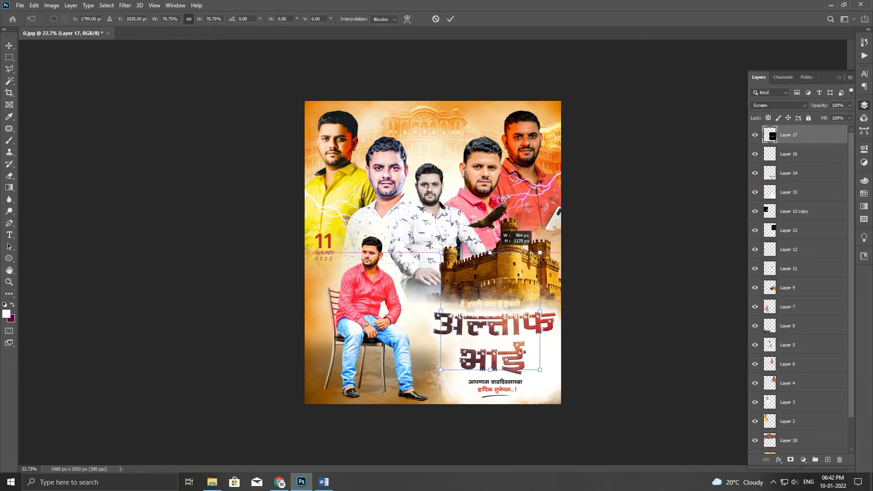
pyautogui.moveTo(492, 204); pyautogui.dragTo(494, 268)
pyautogui.moveTo(511, 313); pyautogui.dragTo(511, 301)
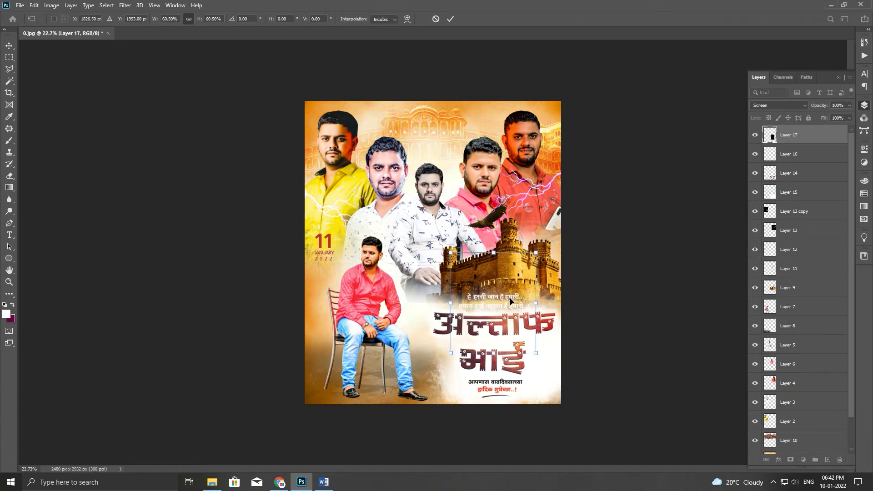
pyautogui.press('Return')
# - Switch the quote to Subtract blending and nudge it just above the title
pyautogui.click(779, 105)
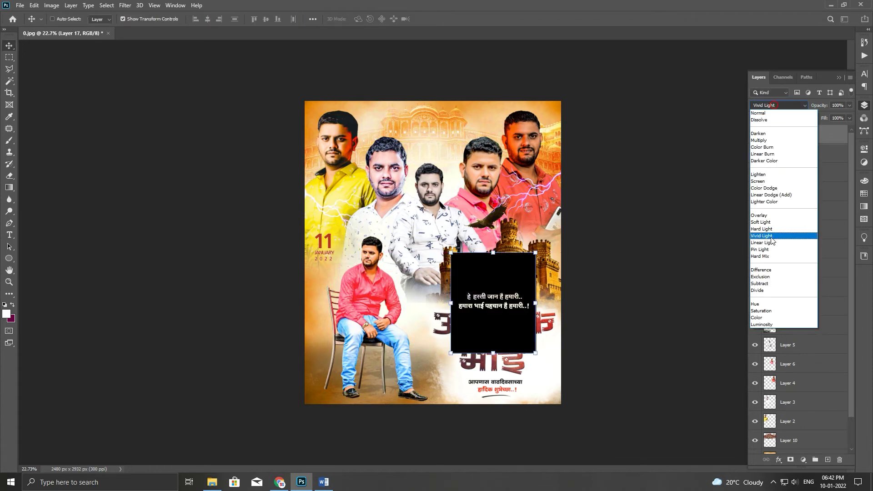
pyautogui.click(759, 283)
pyautogui.moveTo(507, 314); pyautogui.dragTo(500, 311)
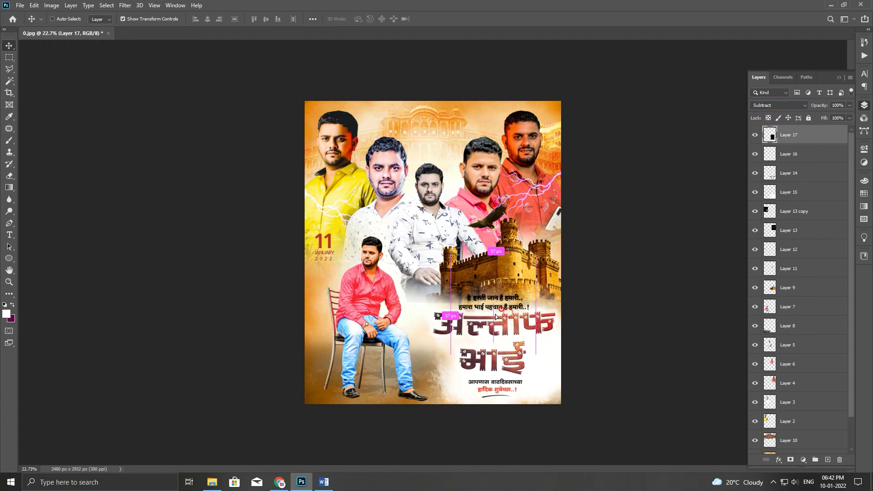
pyautogui.moveTo(500, 311); pyautogui.dragTo(501, 311)
pyautogui.press('Down')
pyautogui.press('Left')
pyautogui.click(799, 193)
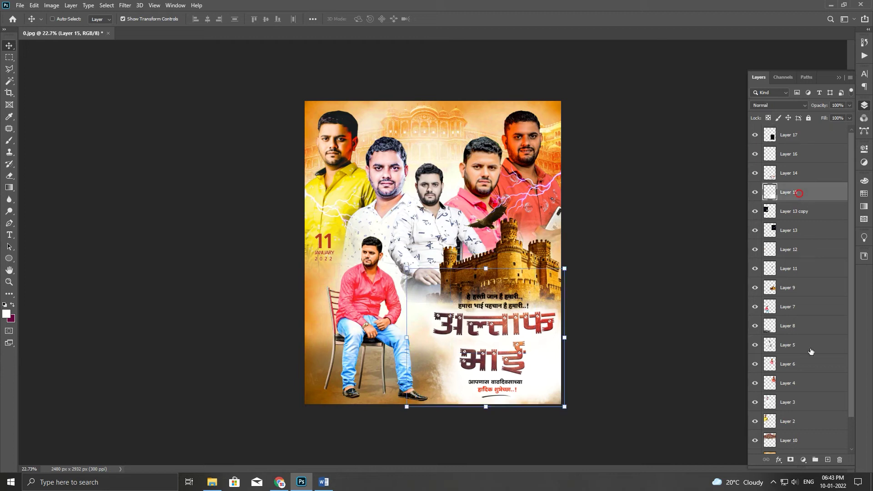
# - On a new layer, paint a soft cream and white glow behind the headline at 64% opacity
pyautogui.click(828, 460)
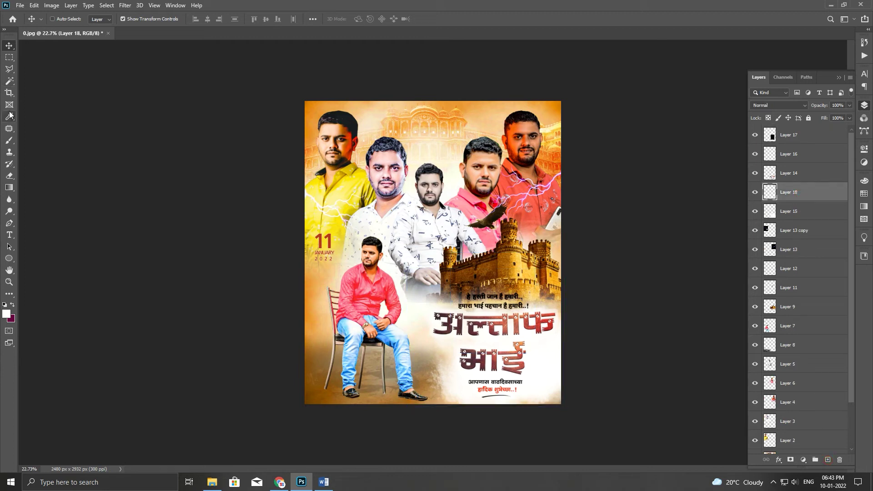
pyautogui.click(10, 141)
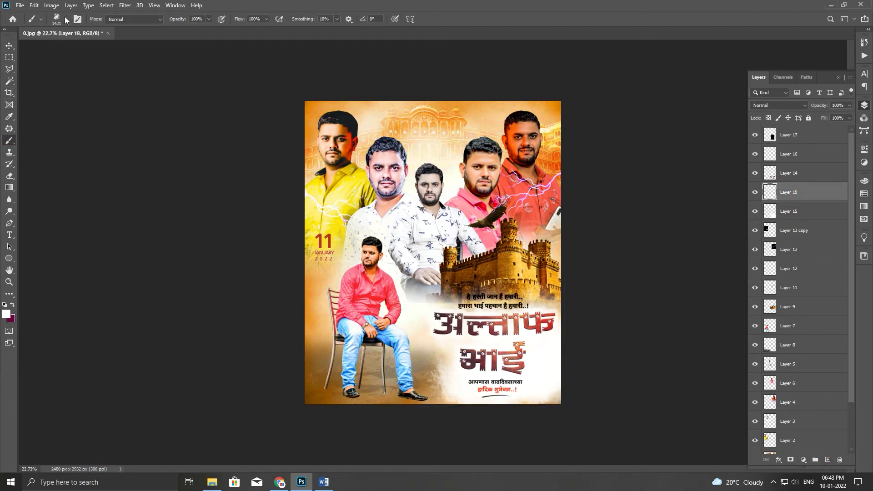
pyautogui.click(66, 19)
pyautogui.doubleClick(30, 120)
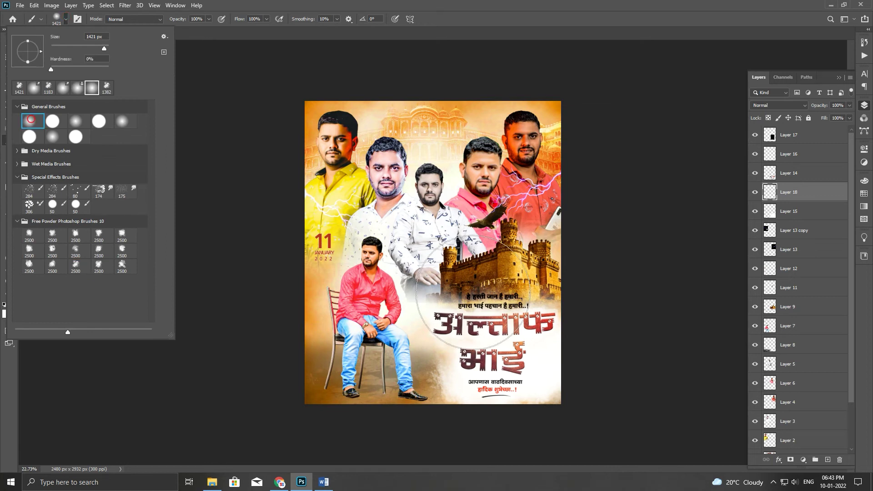
pyautogui.keyDown('alt'); pyautogui.click(534, 291); pyautogui.keyUp('alt')
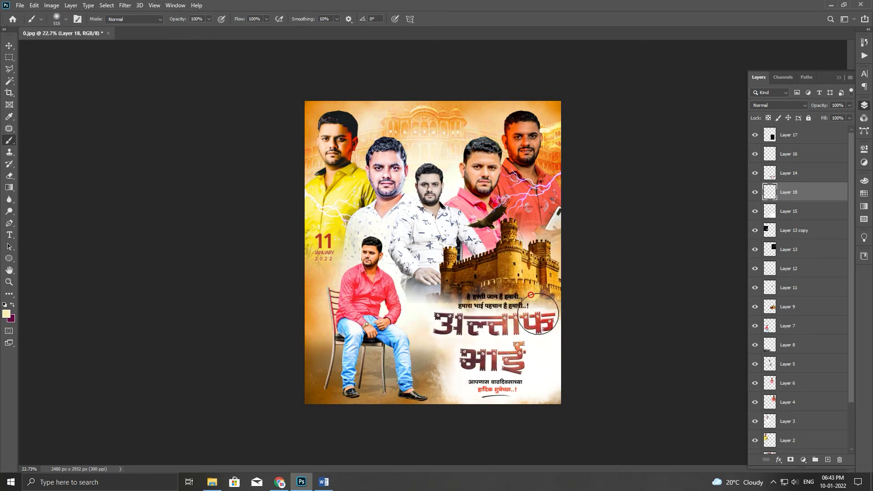
pyautogui.moveTo(511, 310); pyautogui.dragTo(447, 306)
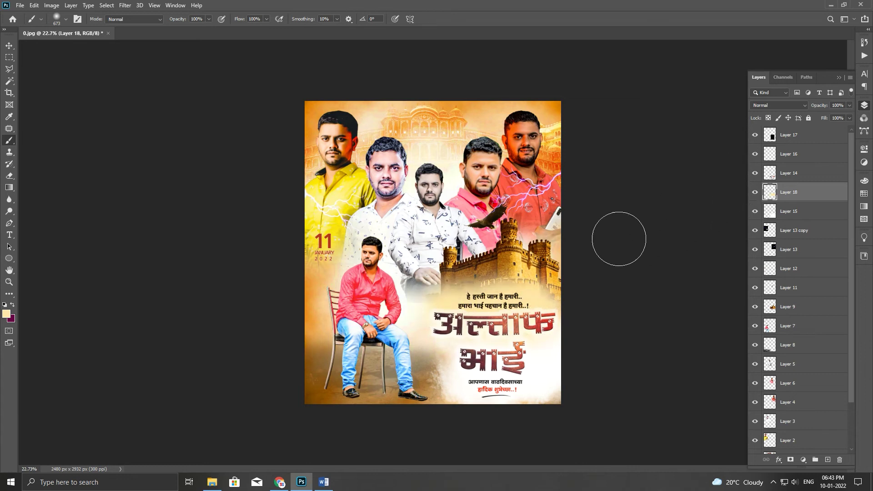
pyautogui.moveTo(827, 106); pyautogui.dragTo(811, 107)
pyautogui.keyDown('alt'); pyautogui.click(538, 348); pyautogui.keyUp('alt')
pyautogui.moveTo(503, 313)
pyautogui.mouseDown()
pyautogui.moveTo(541, 308)
pyautogui.moveTo(454, 312)
pyautogui.mouseUp()
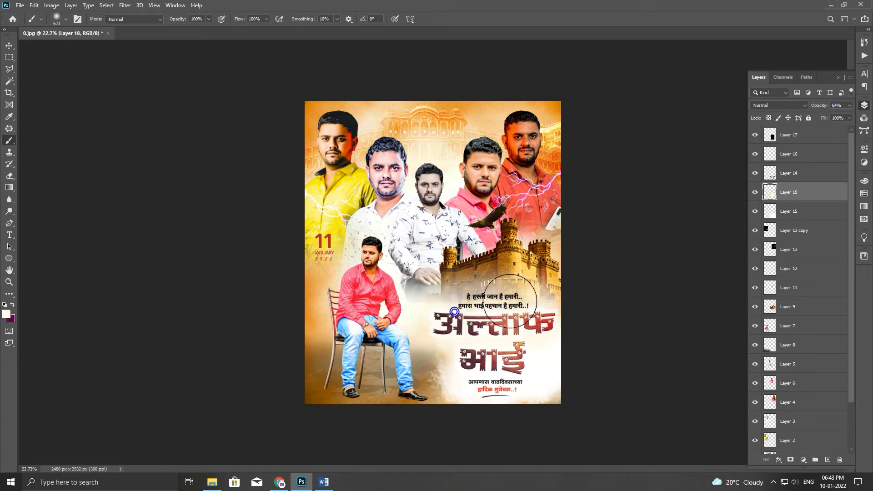
# - Select the seated man's Layer 7 and add a new empty layer above it
pyautogui.click(9, 46)
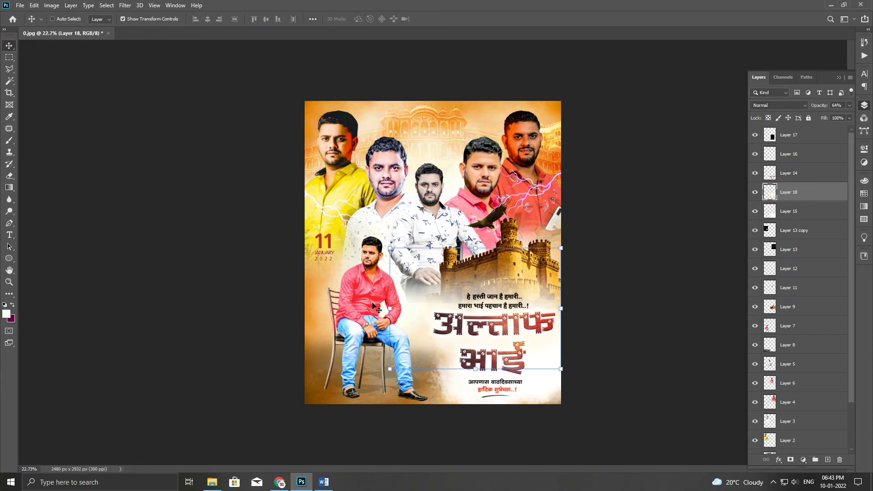
pyautogui.keyDown('ctrl'); pyautogui.click(373, 306); pyautogui.keyUp('ctrl')
pyautogui.click(827, 460)
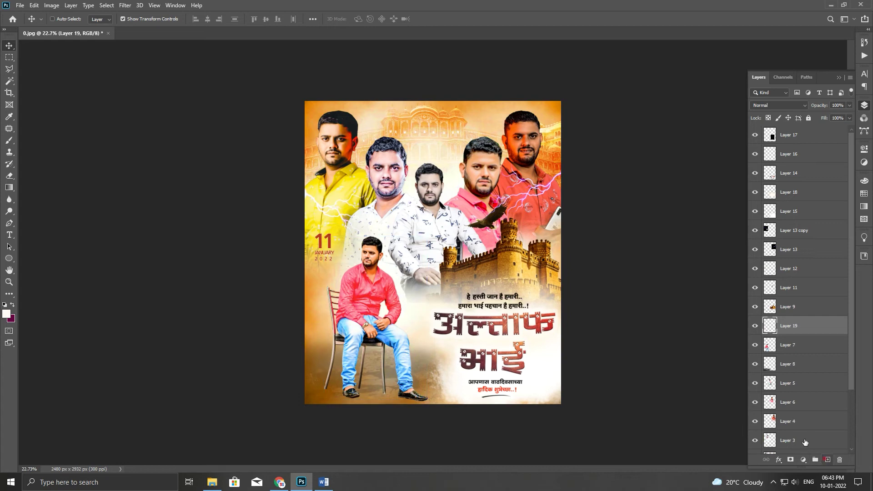
# - Paint a black spot near the man's feet with a 383 px soft brush
pyautogui.click(9, 140)
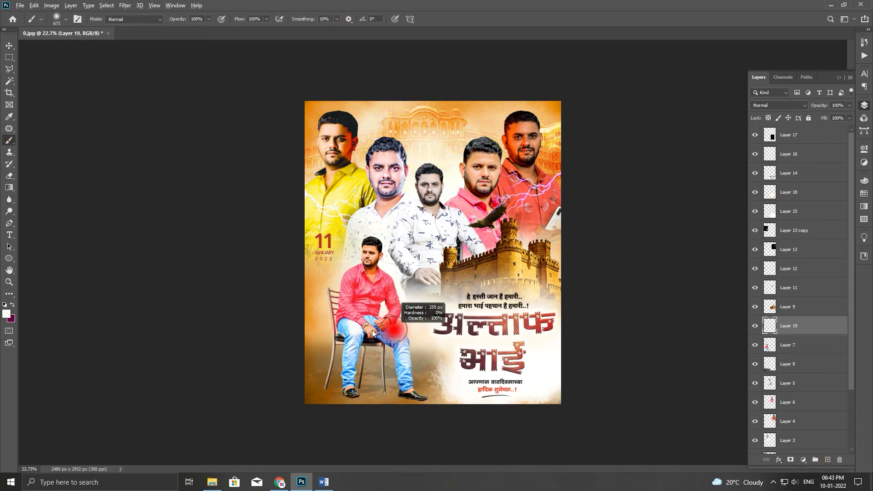
pyautogui.moveTo(384, 335); pyautogui.dragTo(382, 331)
pyautogui.moveTo(406, 361); pyautogui.dragTo(382, 362)
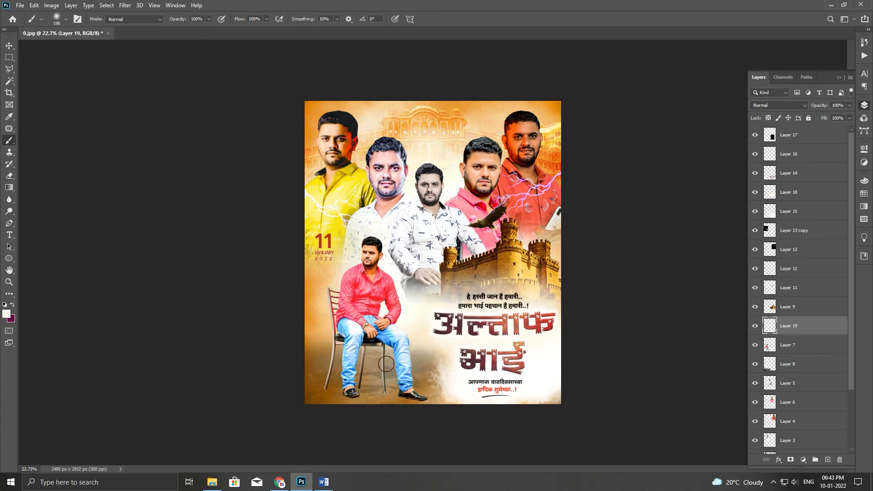
pyautogui.click(6, 313)
pyautogui.click(532, 287)
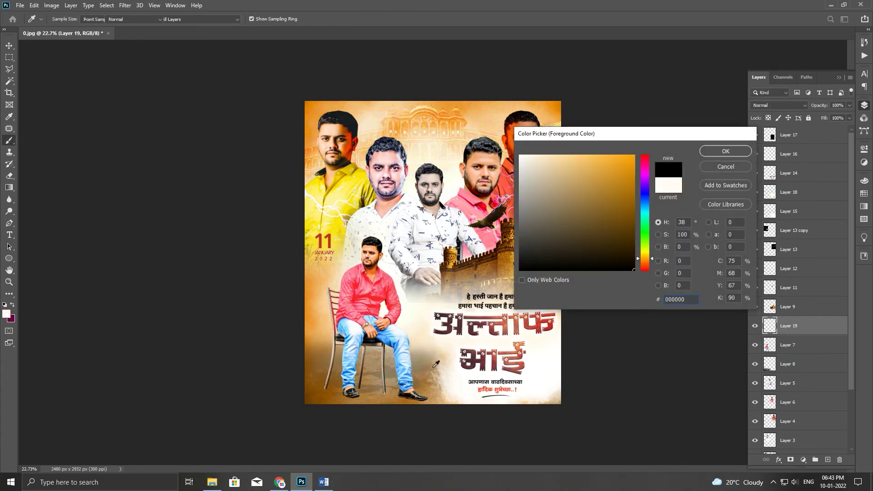
pyautogui.click(725, 150)
pyautogui.click(410, 366)
# - Squash the spot into a flat shadow below Layer 7 under the shoes, at 61% opacity
pyautogui.hotkey('ctrl', 't')
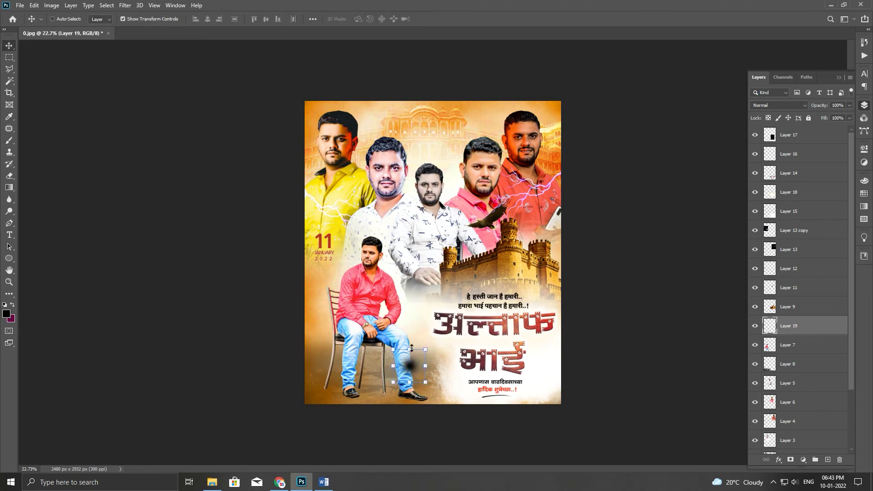
pyautogui.moveTo(411, 349)
pyautogui.mouseDown()
pyautogui.moveTo(407, 372)
pyautogui.moveTo(453, 388)
pyautogui.moveTo(434, 401)
pyautogui.mouseUp()
pyautogui.press('Return')
pyautogui.hotkey('ctrl', '[')
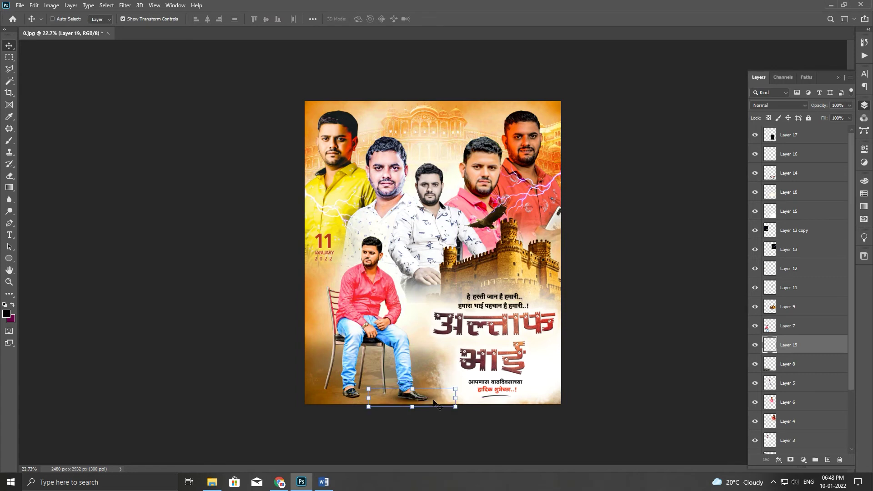
pyautogui.moveTo(421, 400)
pyautogui.mouseDown()
pyautogui.moveTo(393, 396)
pyautogui.moveTo(528, 364)
pyautogui.mouseUp()
pyautogui.moveTo(433, 397); pyautogui.dragTo(422, 393)
pyautogui.press('Return')
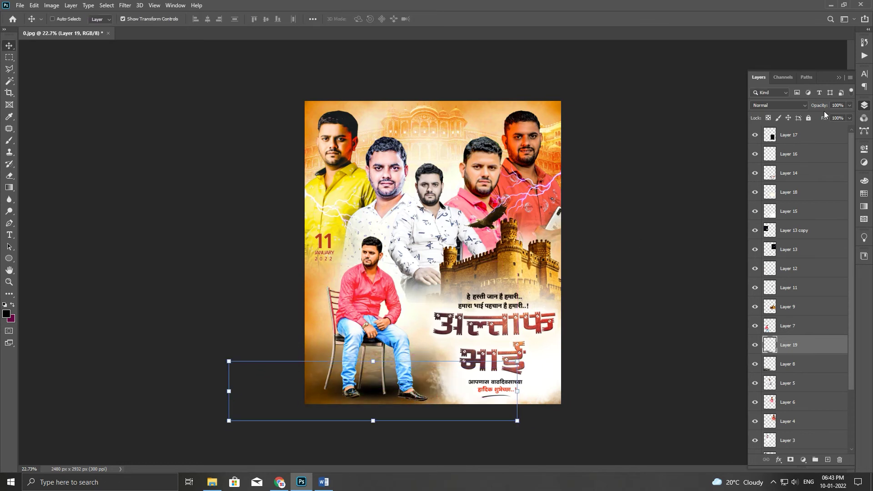
pyautogui.moveTo(825, 108); pyautogui.dragTo(808, 108)
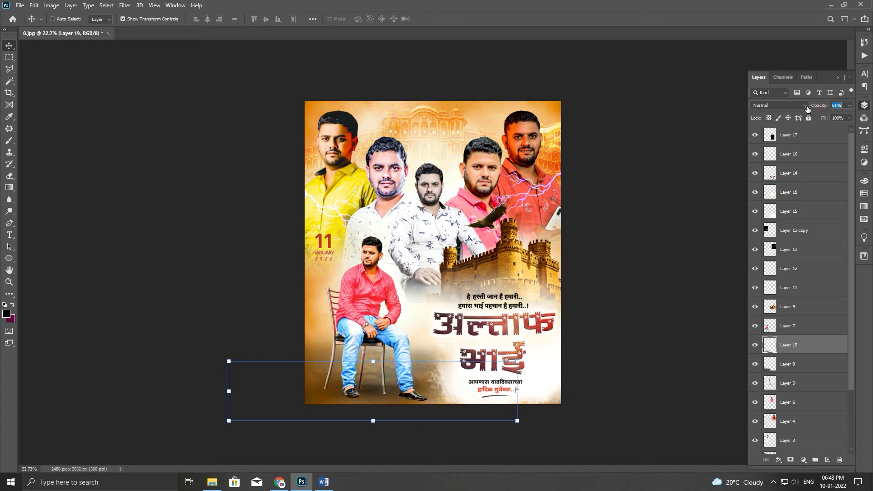
pyautogui.keyDown('ctrl'); pyautogui.click(381, 268); pyautogui.keyUp('ctrl')
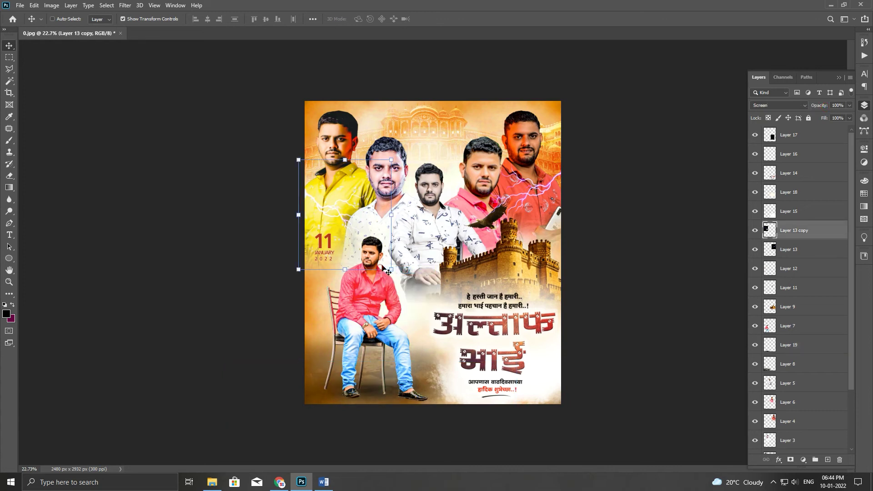
# - Set Layer 4 and Layer 2 to Luminosity blend mode
pyautogui.rightClick(376, 265)
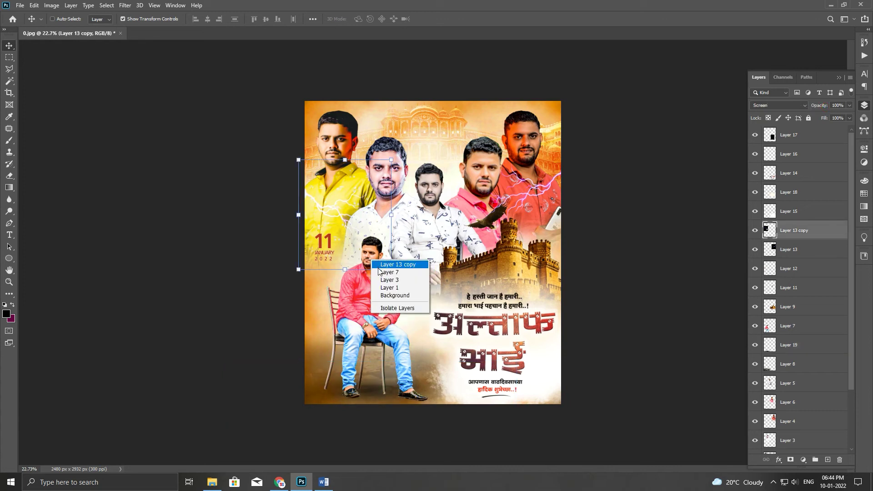
pyautogui.click(805, 135)
pyautogui.rightClick(527, 130)
pyautogui.click(537, 138)
pyautogui.rightClick(530, 131)
pyautogui.click(534, 136)
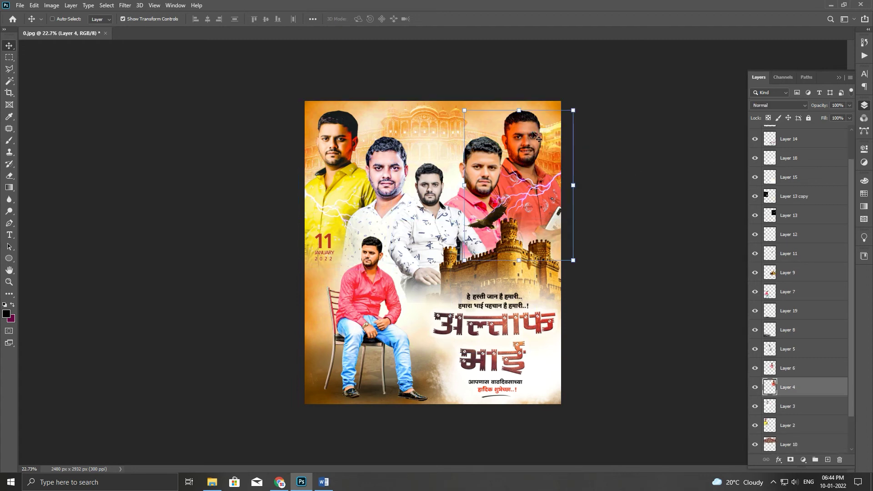
pyautogui.click(778, 107)
pyautogui.click(771, 321)
pyautogui.rightClick(339, 137)
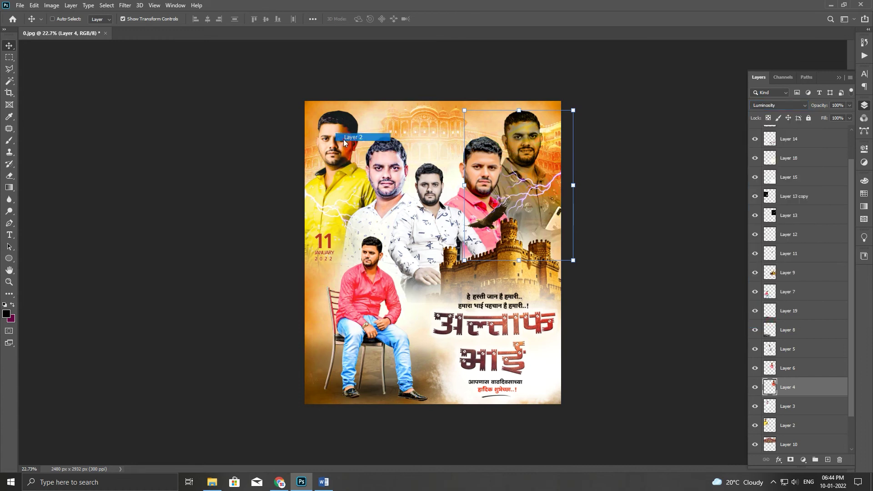
pyautogui.click(348, 142)
pyautogui.click(773, 105)
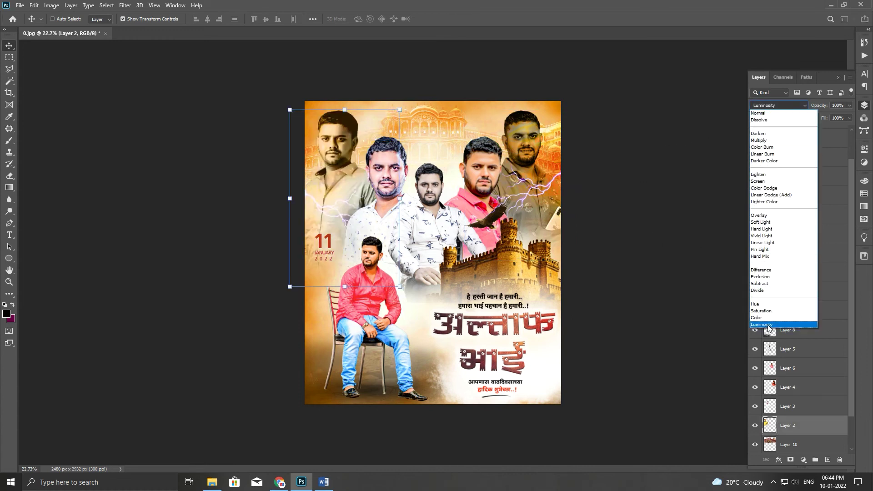
pyautogui.click(766, 325)
# - Set Layer 6 and Layer 3 to Luminosity blend mode
pyautogui.keyDown('ctrl'); pyautogui.click(392, 178); pyautogui.keyUp('ctrl')
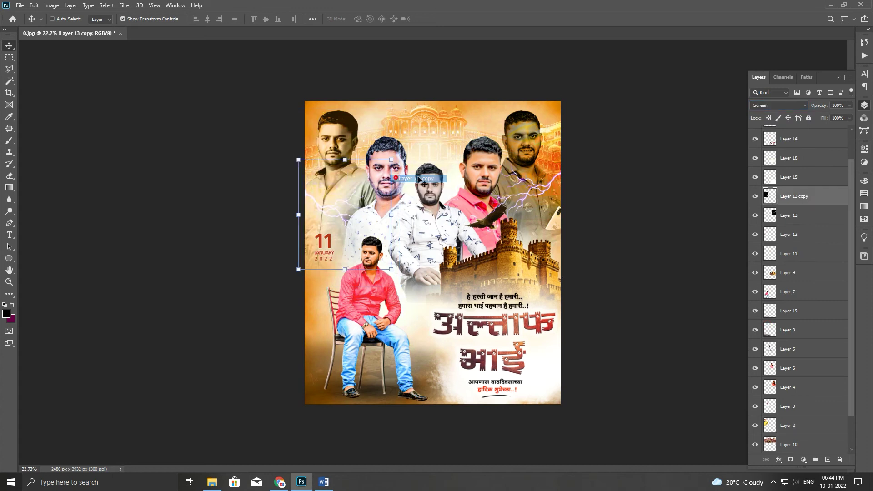
pyautogui.click(793, 271)
pyautogui.click(791, 291)
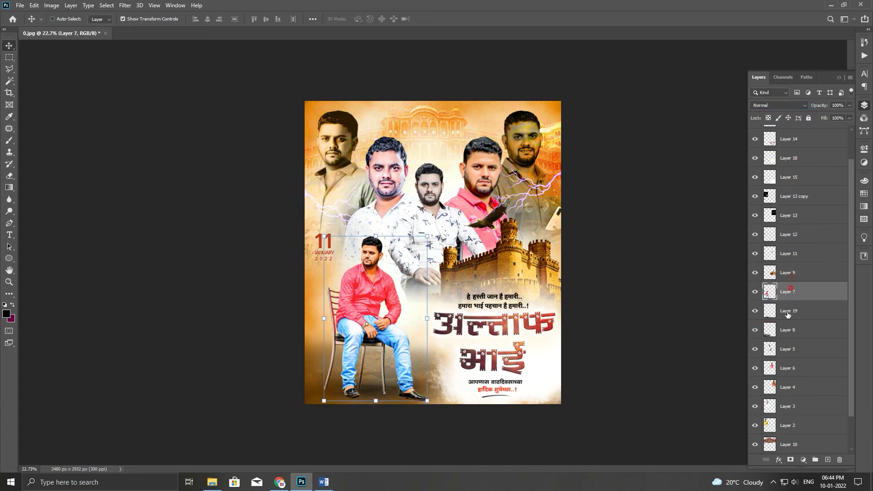
pyautogui.click(782, 347)
pyautogui.click(781, 372)
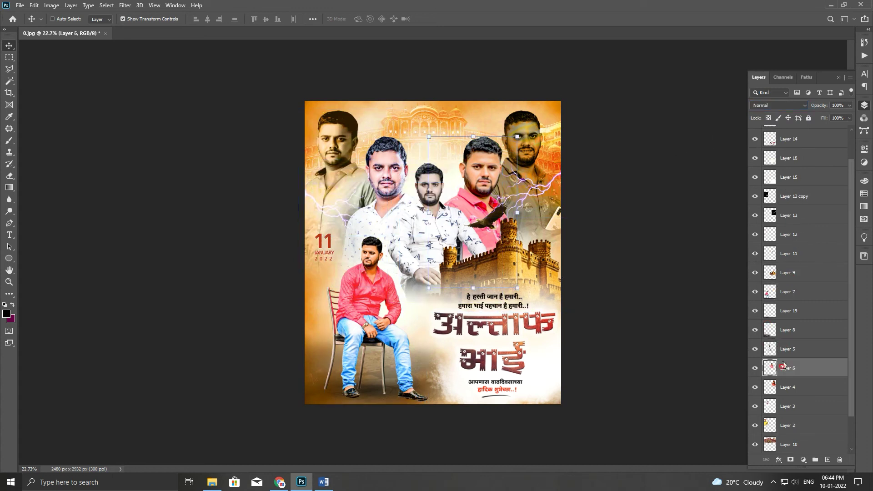
pyautogui.scroll(-1, 780, 346)
pyautogui.click(768, 106)
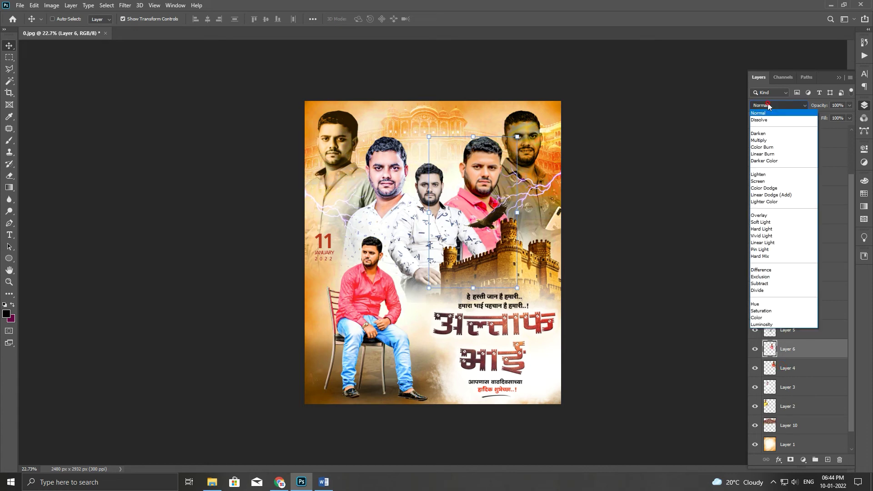
pyautogui.click(780, 329)
pyautogui.click(795, 371)
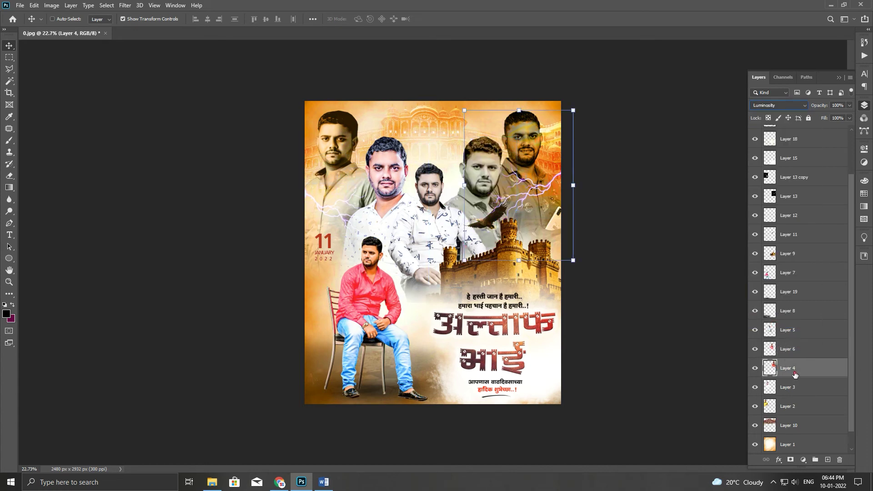
pyautogui.click(793, 394)
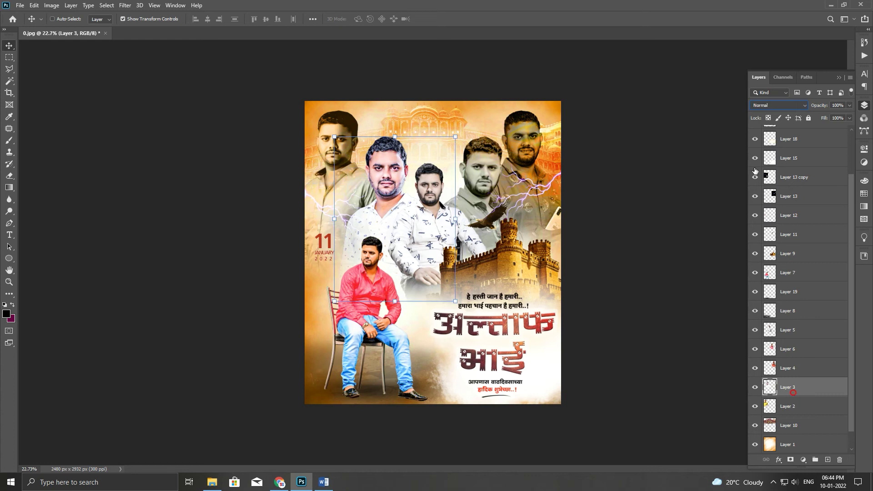
pyautogui.click(769, 107)
pyautogui.click(768, 324)
# - Select Layer 10 and enlarge the Eraser brush to 467
pyautogui.click(788, 408)
pyautogui.click(788, 428)
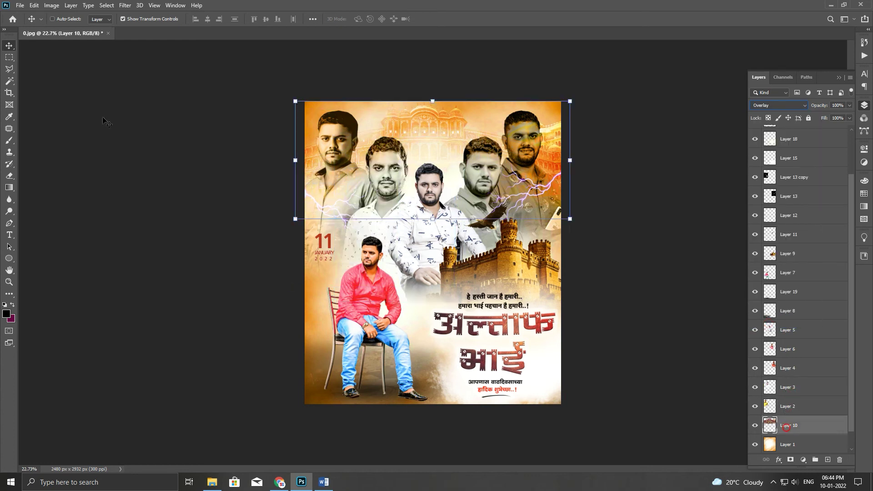
pyautogui.click(10, 175)
pyautogui.moveTo(336, 137); pyautogui.dragTo(335, 156)
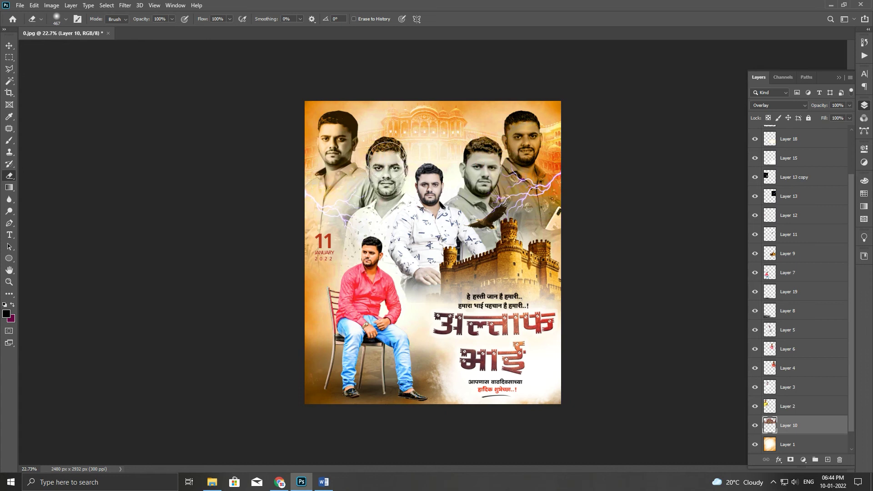
# - Browse to the Bokeh Pack folder and pick the 002 (23) glow image
pyautogui.press('v')
pyautogui.hotkey('ctrl', 'o')
pyautogui.click(255, 77)
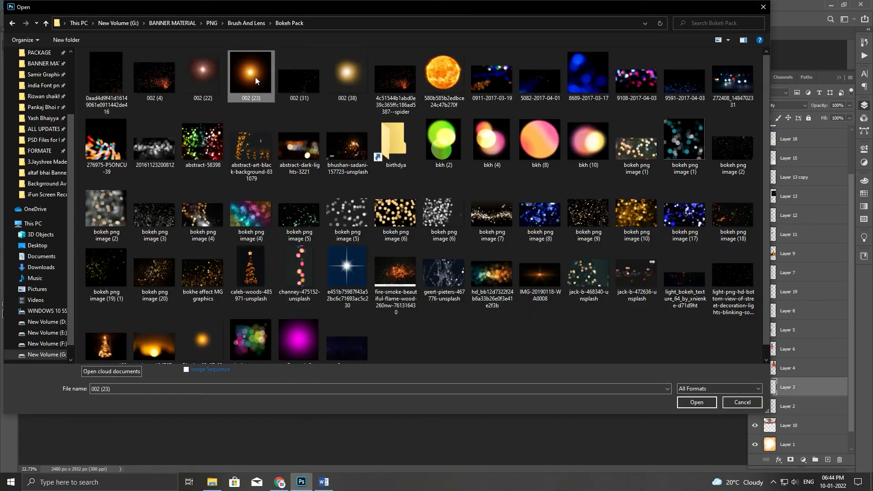
# - Place 002 (23) between Layers 5 and 6 in Screen mode, hue-shifted toward red
pyautogui.doubleClick(255, 77)
pyautogui.moveTo(462, 251)
pyautogui.mouseDown()
pyautogui.moveTo(119, 43)
pyautogui.moveTo(460, 210)
pyautogui.mouseUp()
pyautogui.moveTo(844, 437)
pyautogui.mouseDown()
pyautogui.moveTo(808, 419)
pyautogui.moveTo(804, 385)
pyautogui.mouseUp()
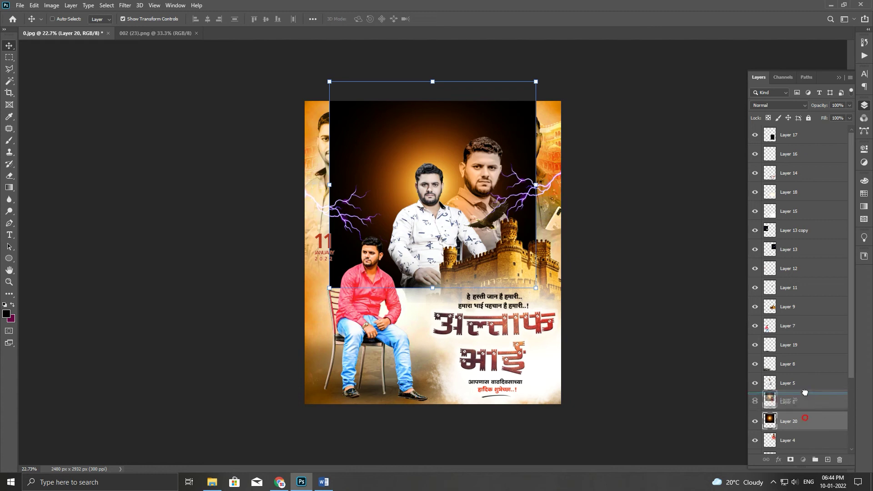
pyautogui.click(779, 105)
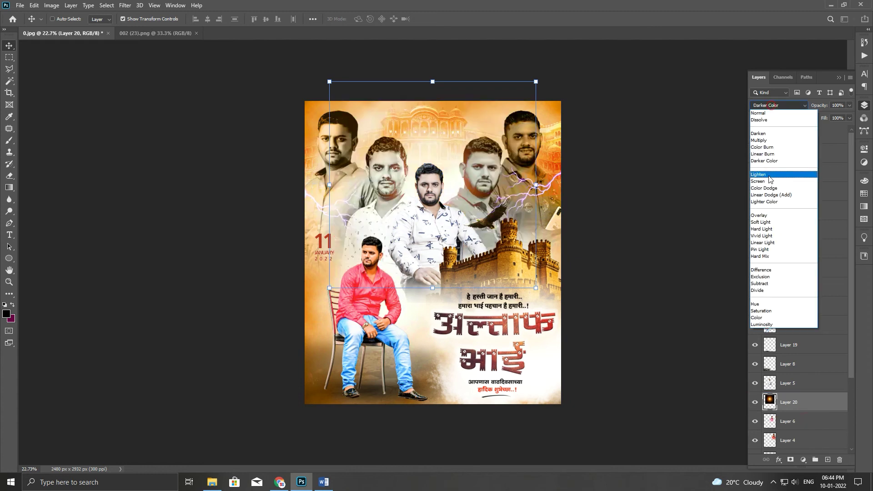
pyautogui.click(773, 177)
pyautogui.moveTo(387, 214); pyautogui.dragTo(438, 218)
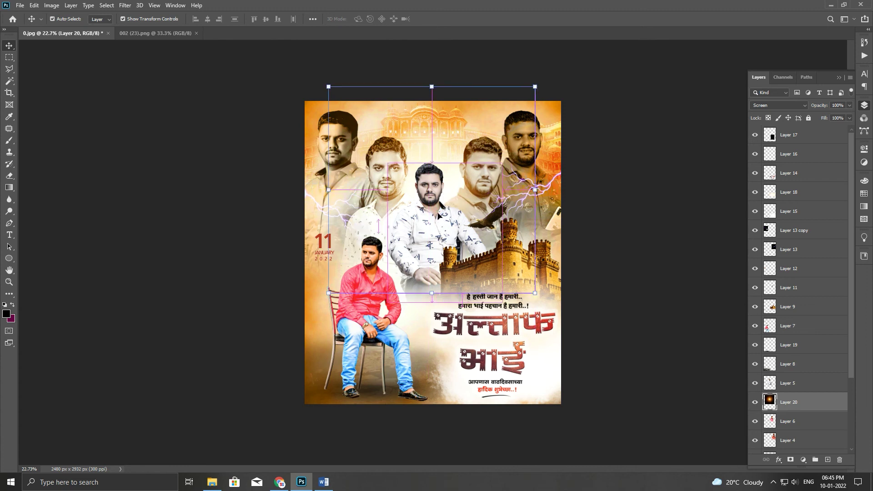
pyautogui.hotkey('ctrl', 'u')
pyautogui.moveTo(162, 159); pyautogui.dragTo(146, 159)
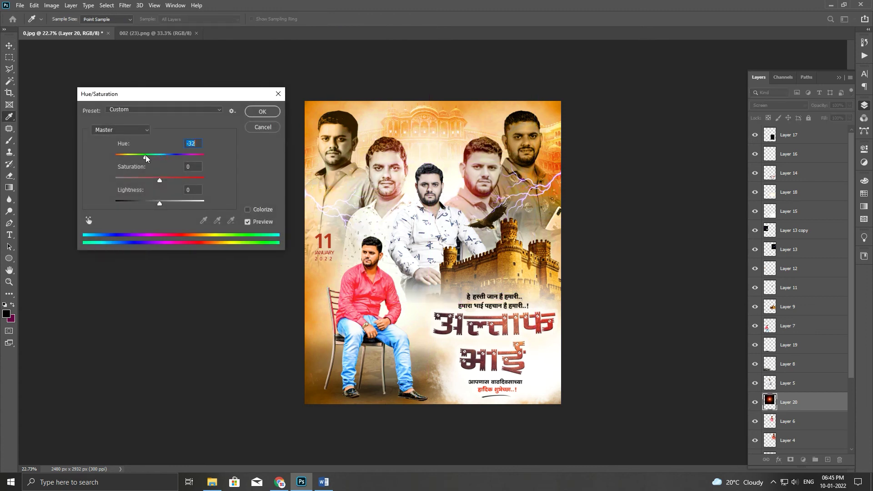
pyautogui.press('Return')
# - Select Layer 17 and stamp all visible layers into a new merged top layer
pyautogui.rightClick(429, 207)
pyautogui.click(448, 210)
pyautogui.scroll(4, 510, 255)
pyautogui.scroll(-4, 510, 254)
pyautogui.scroll(1, 487, 257)
pyautogui.scroll(-1, 487, 257)
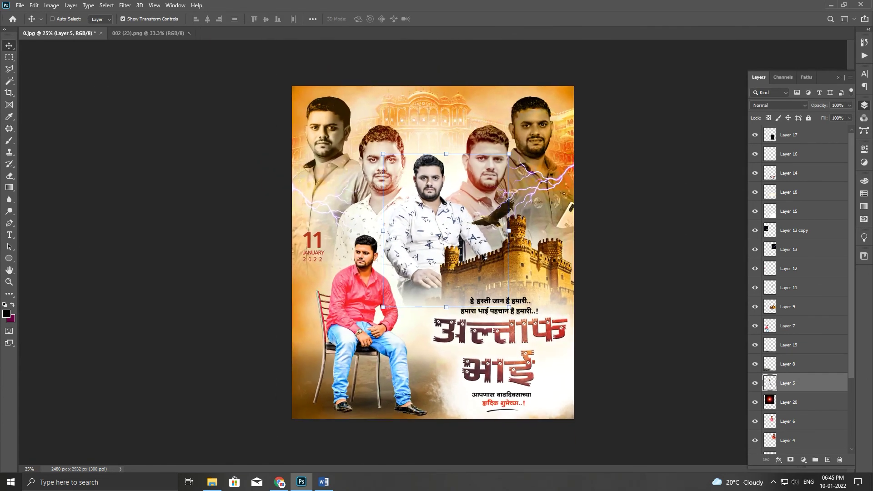
pyautogui.click(804, 136)
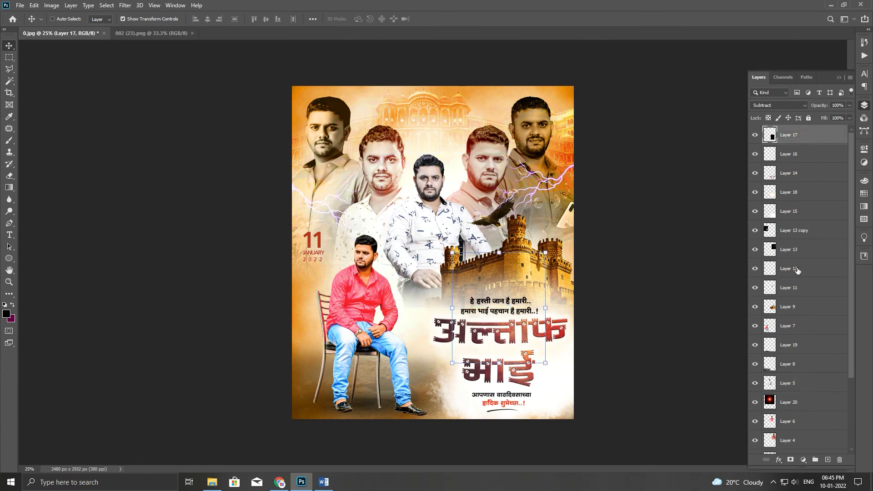
pyautogui.scroll(-2, 828, 342)
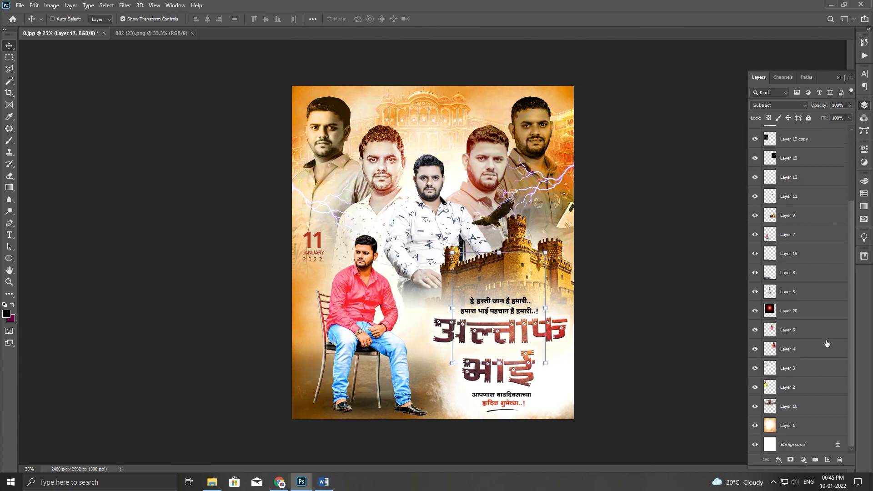
pyautogui.scroll(2, 805, 257)
pyautogui.hotkey('ctrl', 'shift', 'alt', 'e')
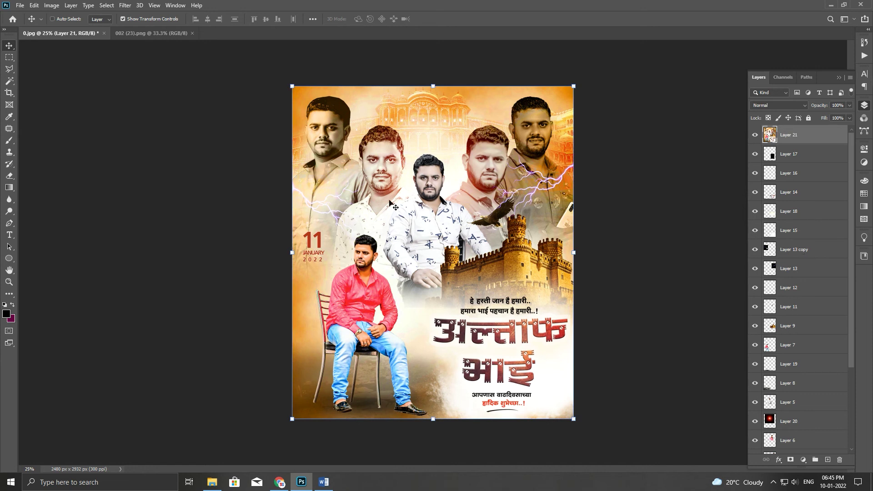
# - Camera Raw grade: Temperature +10, Clarity +13, Dehaze +8, Contrast +11, Whites -16, Highlights -11
pyautogui.click(125, 5)
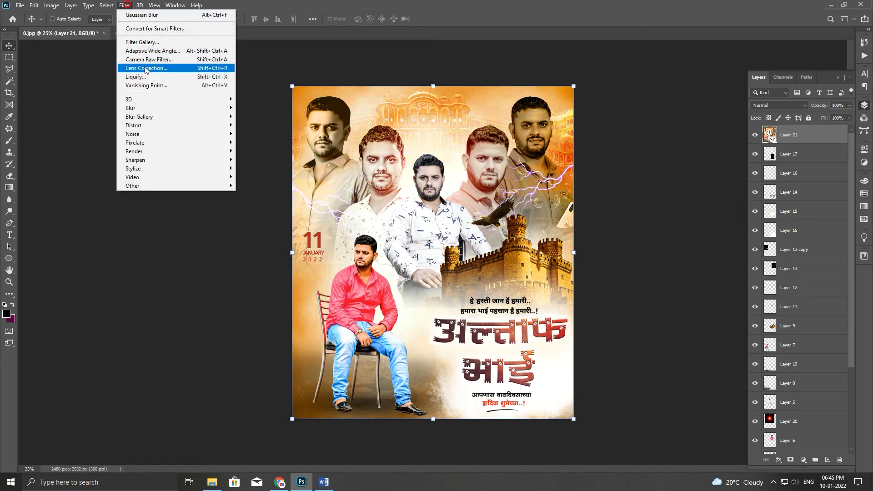
pyautogui.click(147, 58)
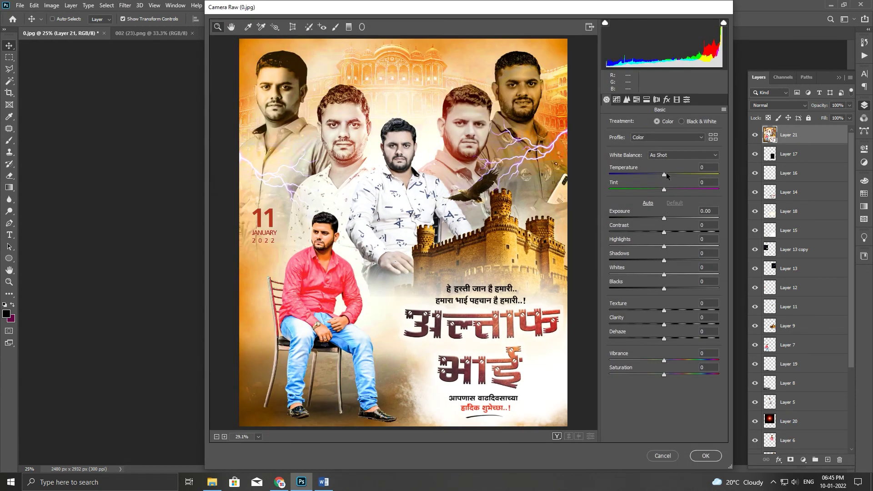
pyautogui.moveTo(666, 174); pyautogui.dragTo(671, 175)
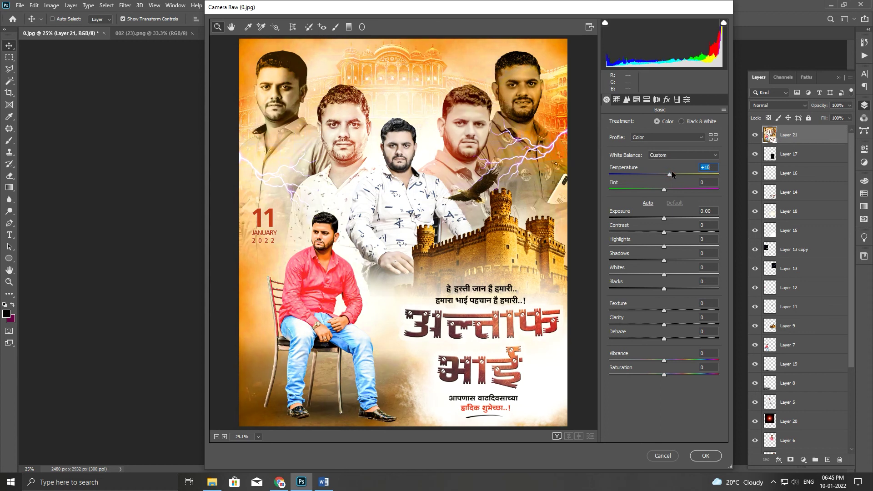
pyautogui.moveTo(674, 329); pyautogui.dragTo(672, 328)
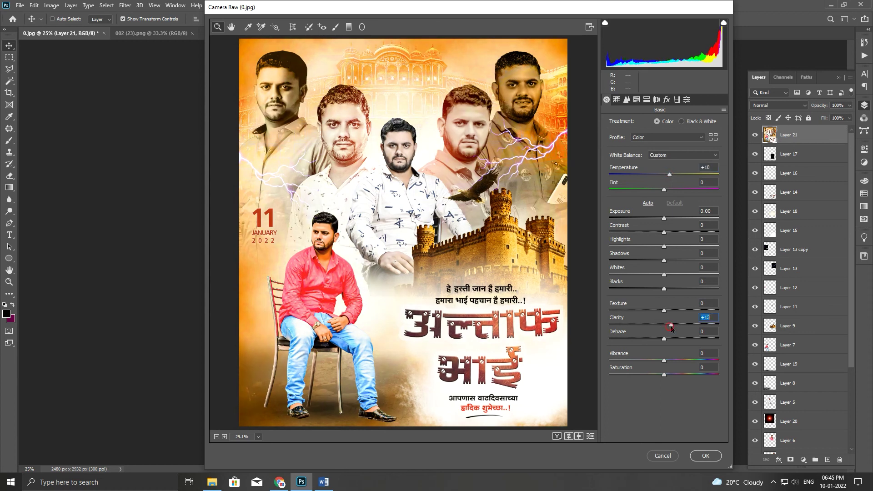
pyautogui.moveTo(667, 338); pyautogui.dragTo(666, 311)
pyautogui.moveTo(664, 231); pyautogui.dragTo(665, 215)
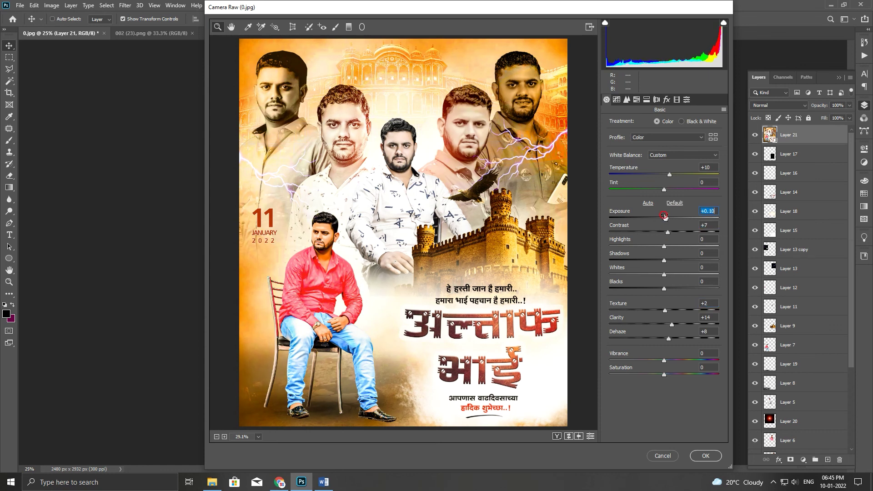
pyautogui.moveTo(664, 274); pyautogui.dragTo(655, 275)
pyautogui.moveTo(664, 247); pyautogui.dragTo(658, 247)
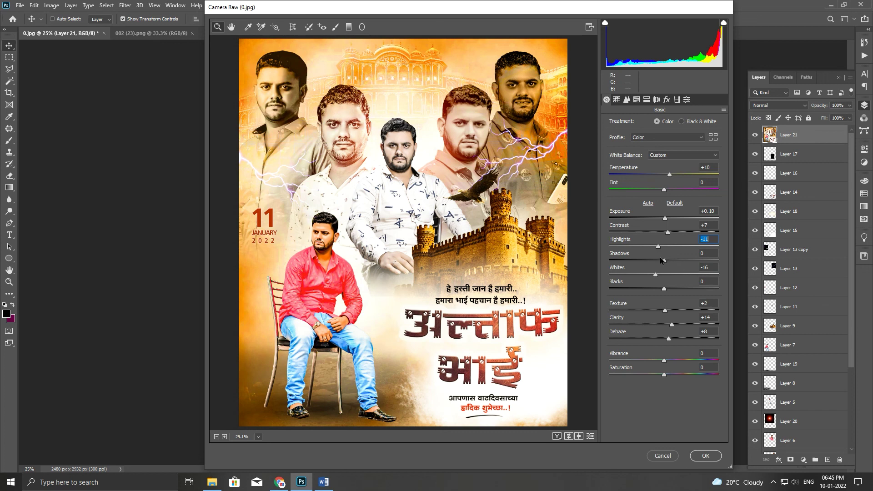
pyautogui.moveTo(670, 232); pyautogui.dragTo(672, 232)
pyautogui.click(708, 456)
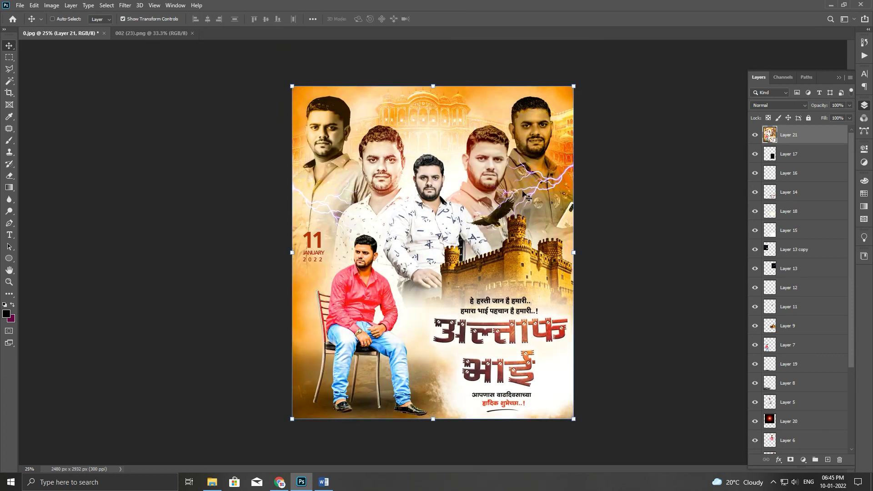
# - Make the Background layer active from the canvas layer list
pyautogui.rightClick(488, 161)
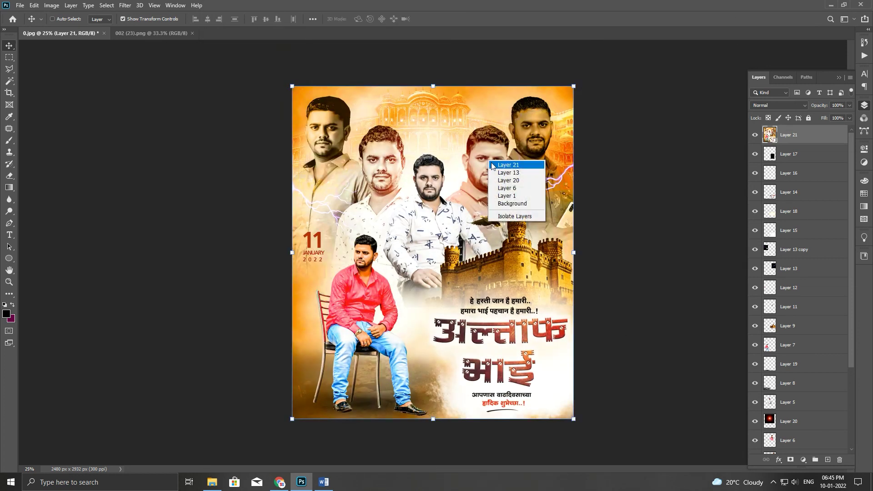
pyautogui.click(510, 204)
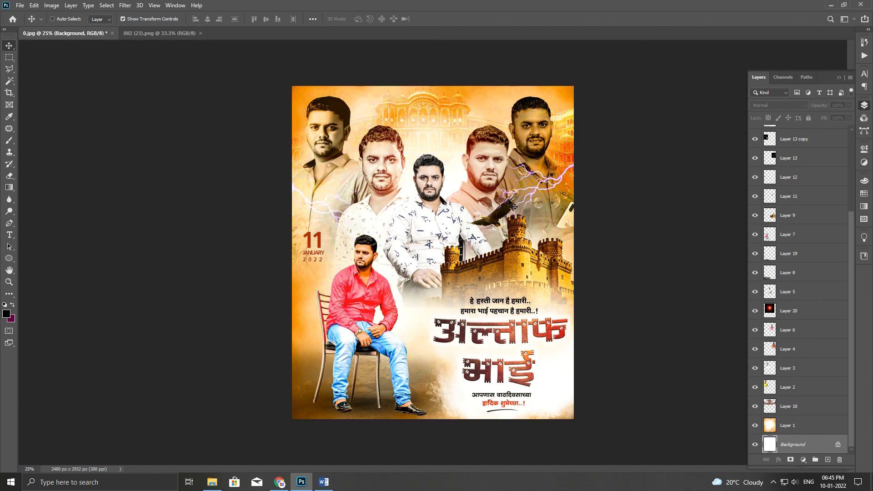